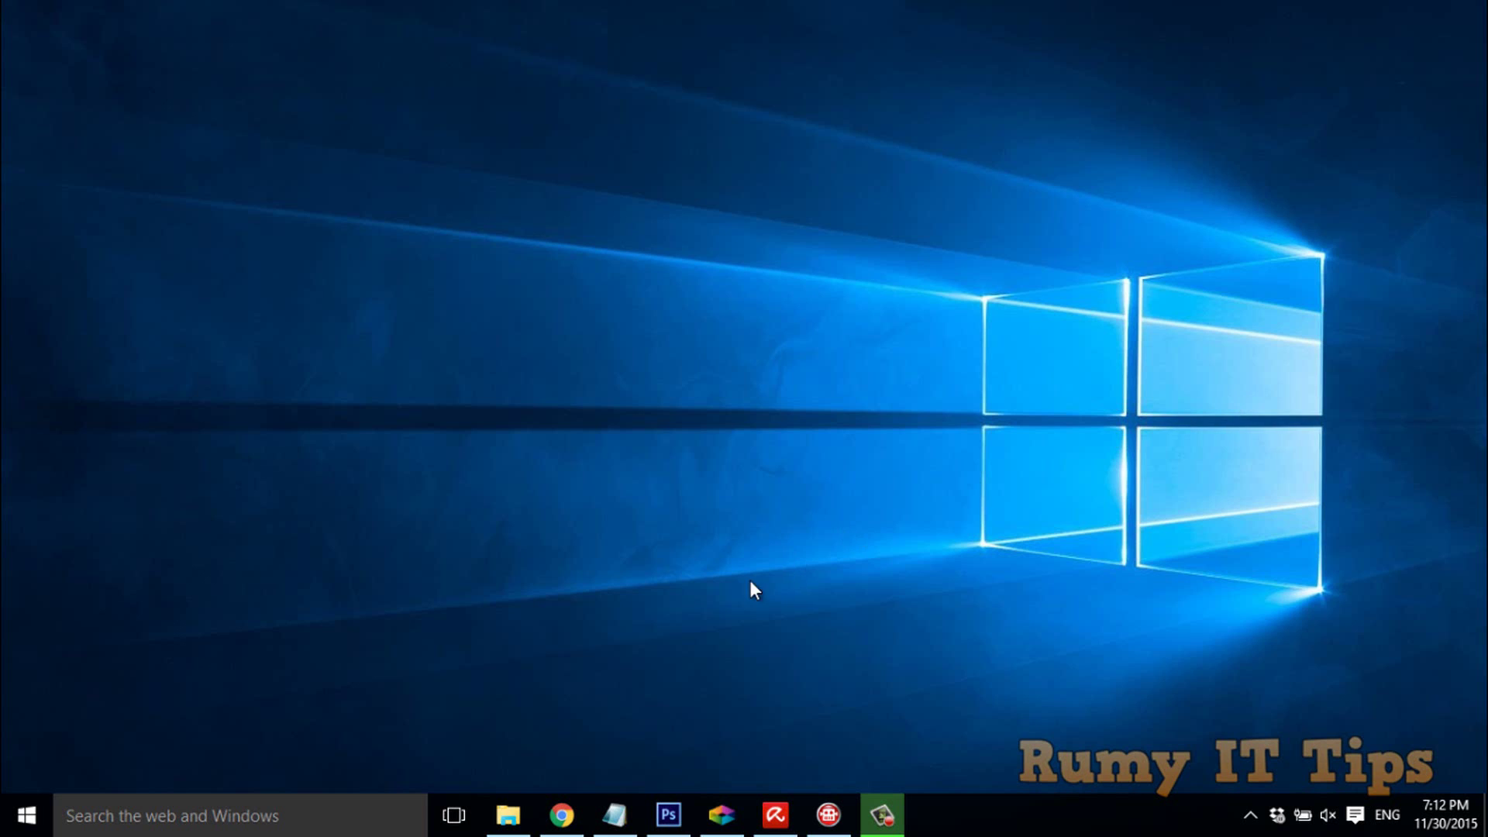
mouse_move(561, 815)
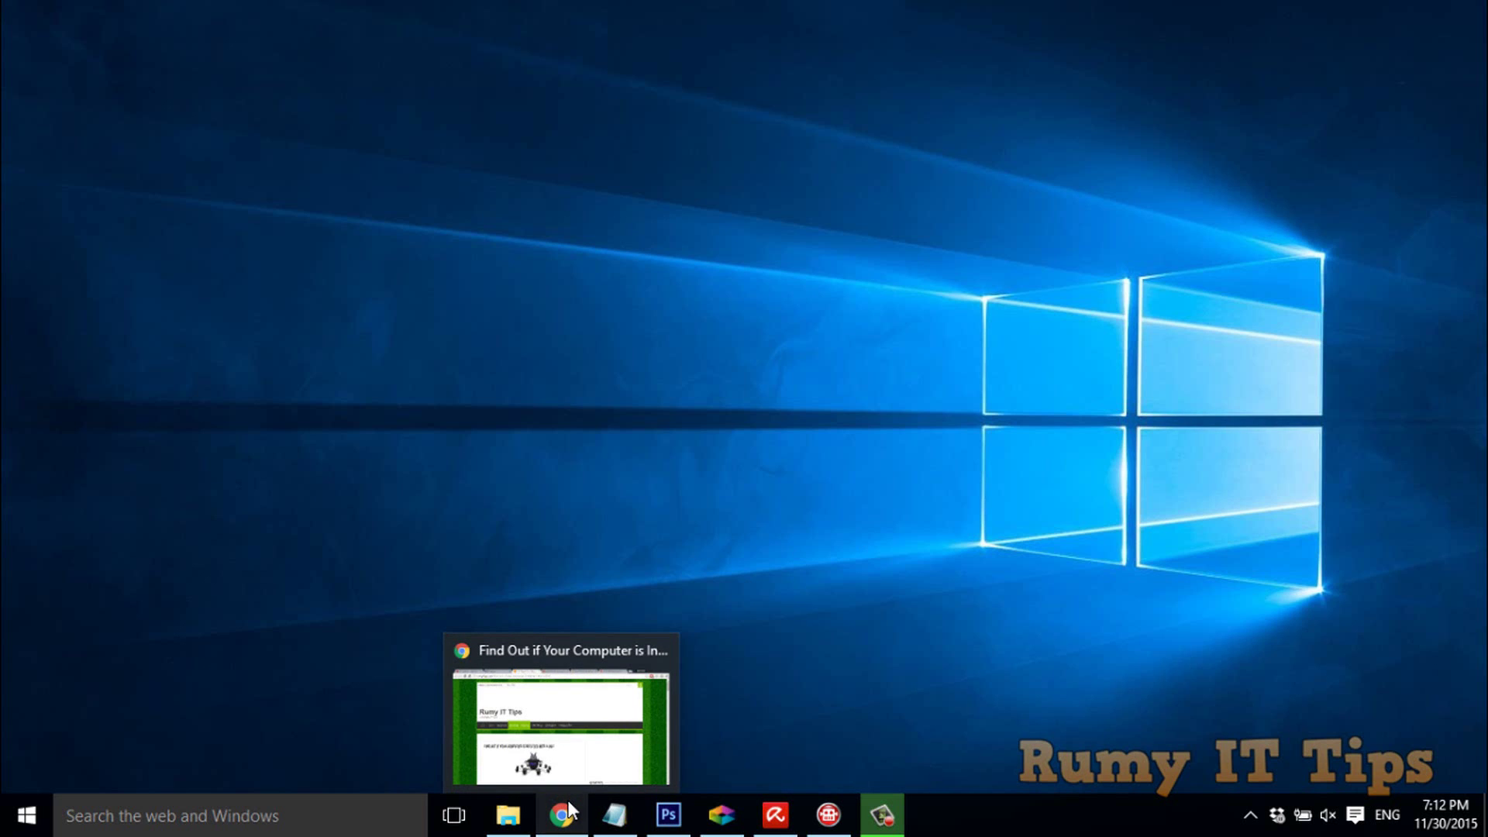
Step: Restore Chrome showing the Rumy IT Tips article on bot infections
left_click(568, 800)
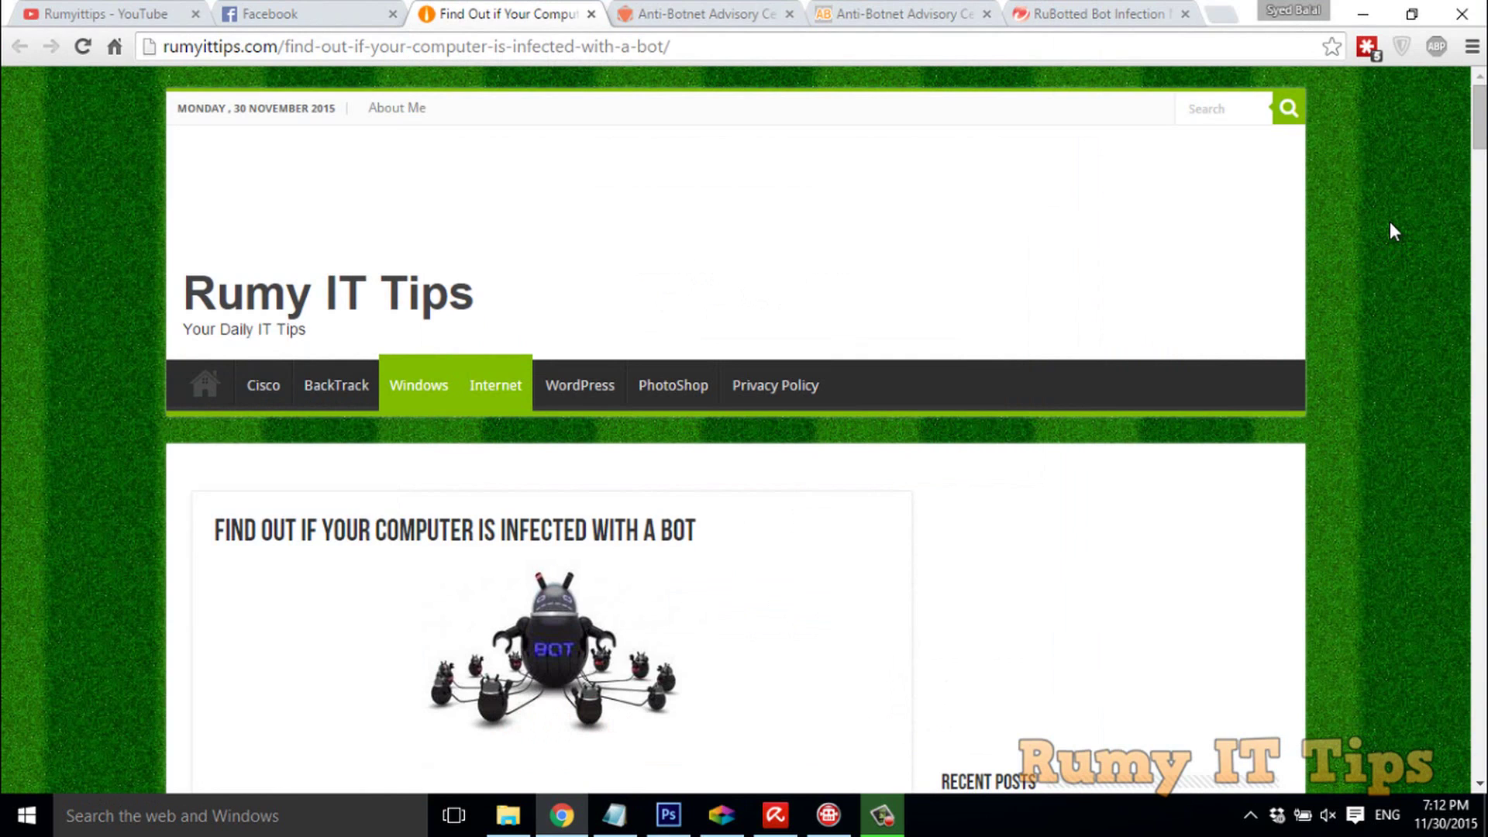
scroll(1393, 230, "down", 2)
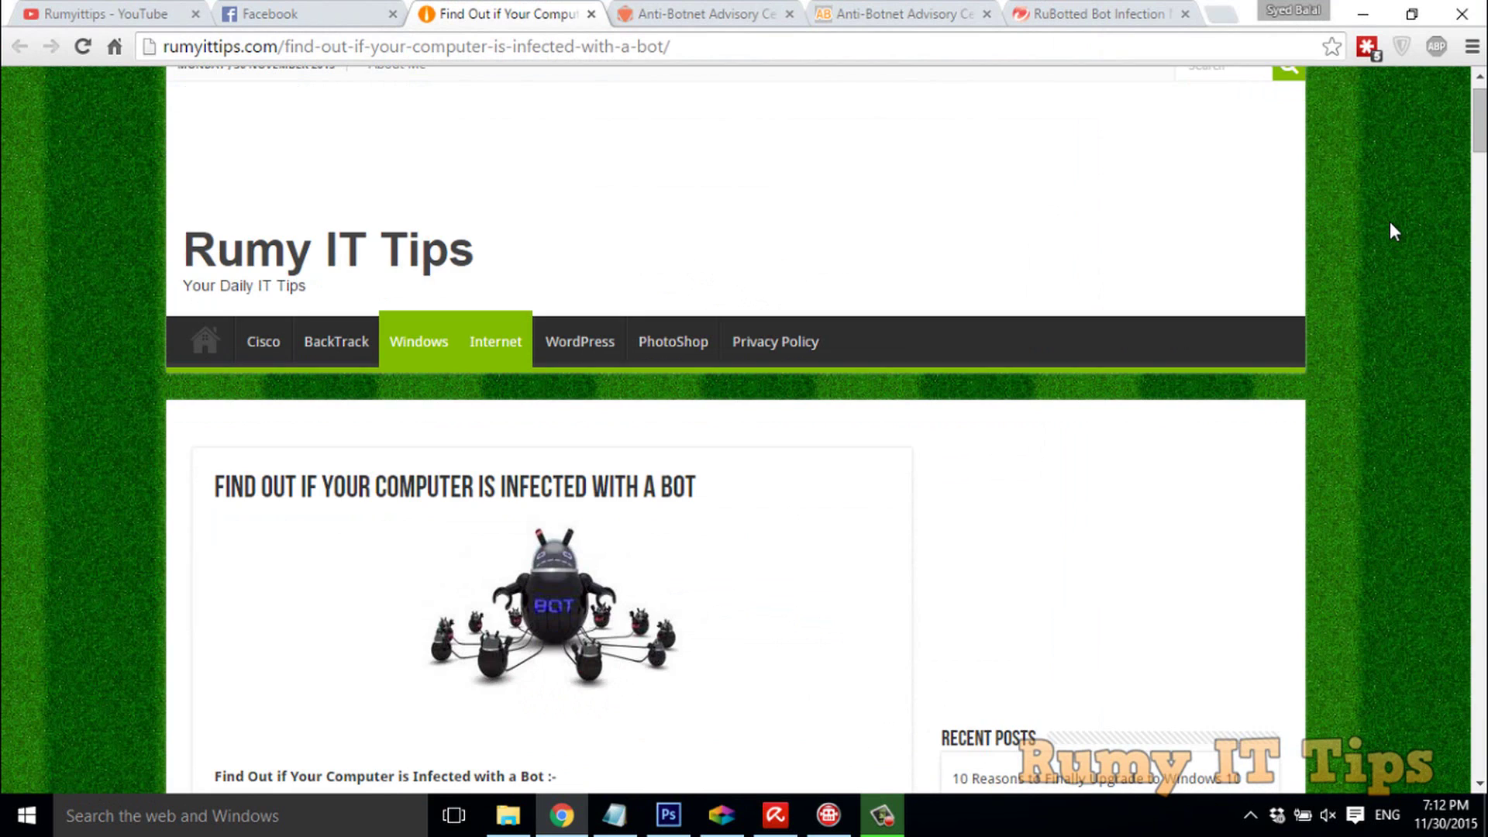
scroll(1392, 230, "down", 1)
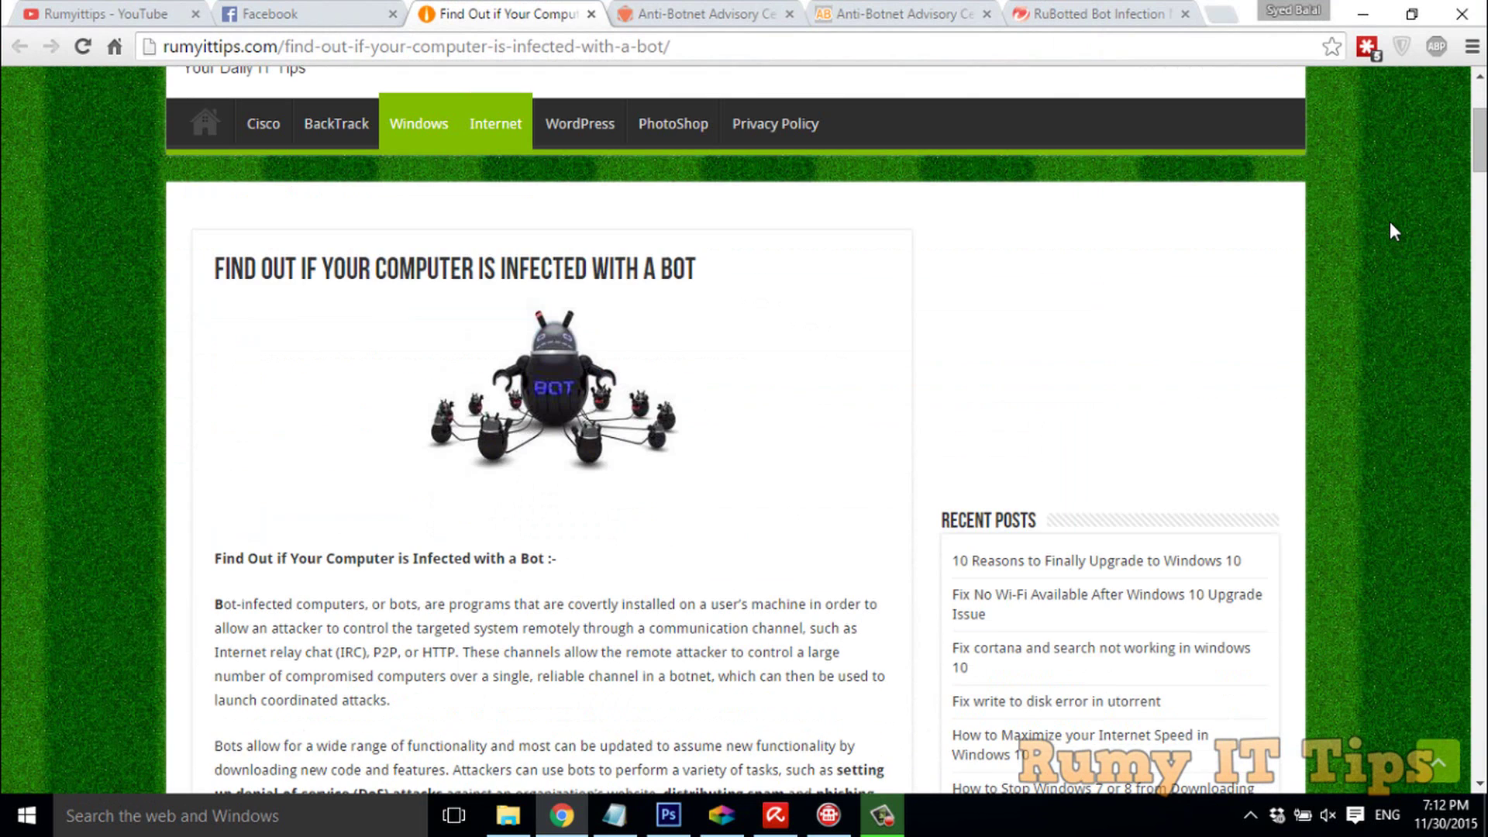
scroll(1393, 231, "down", 1)
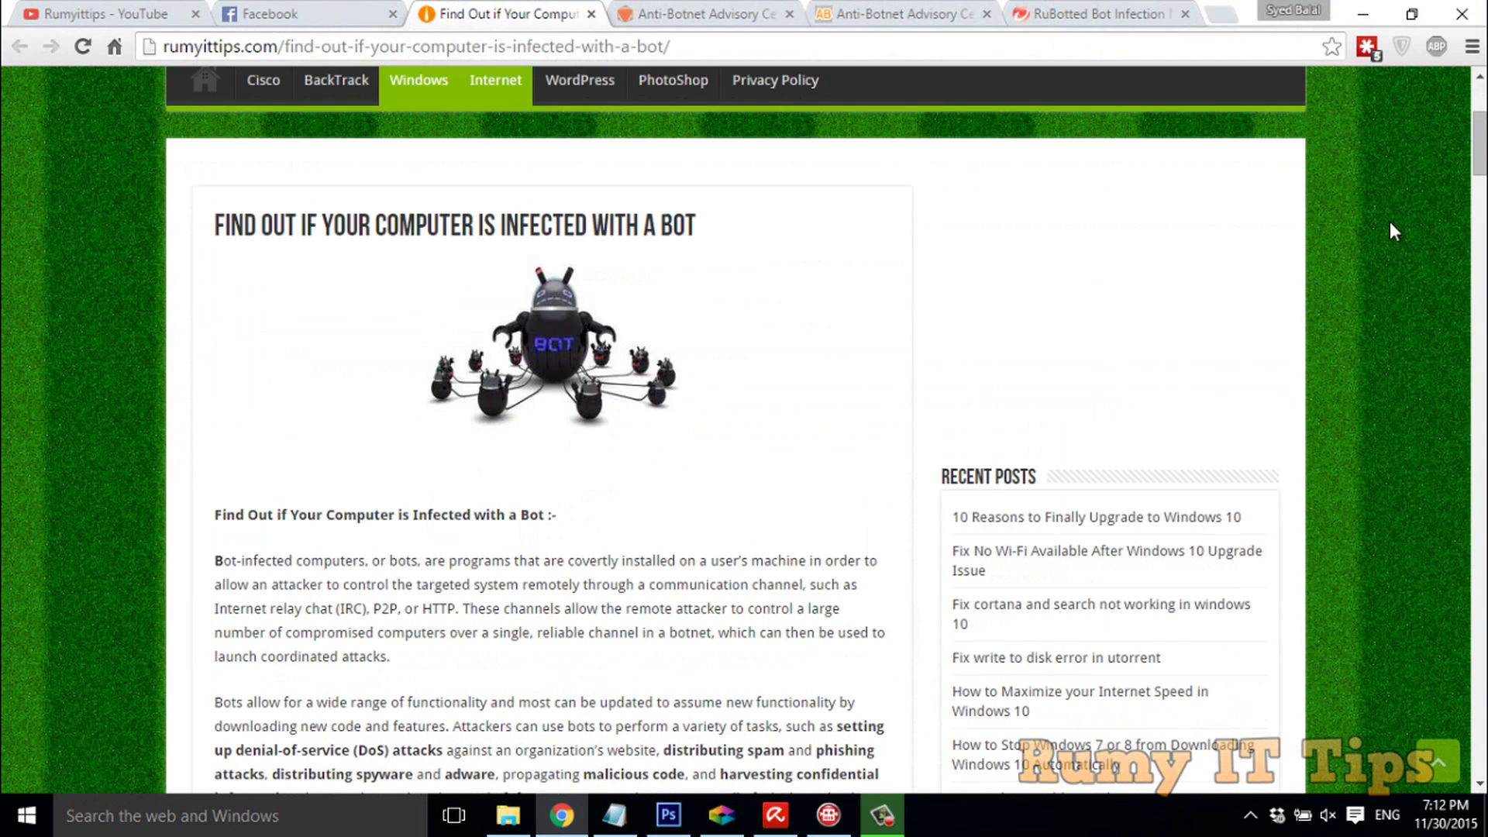
scroll(1393, 231, "down", 1)
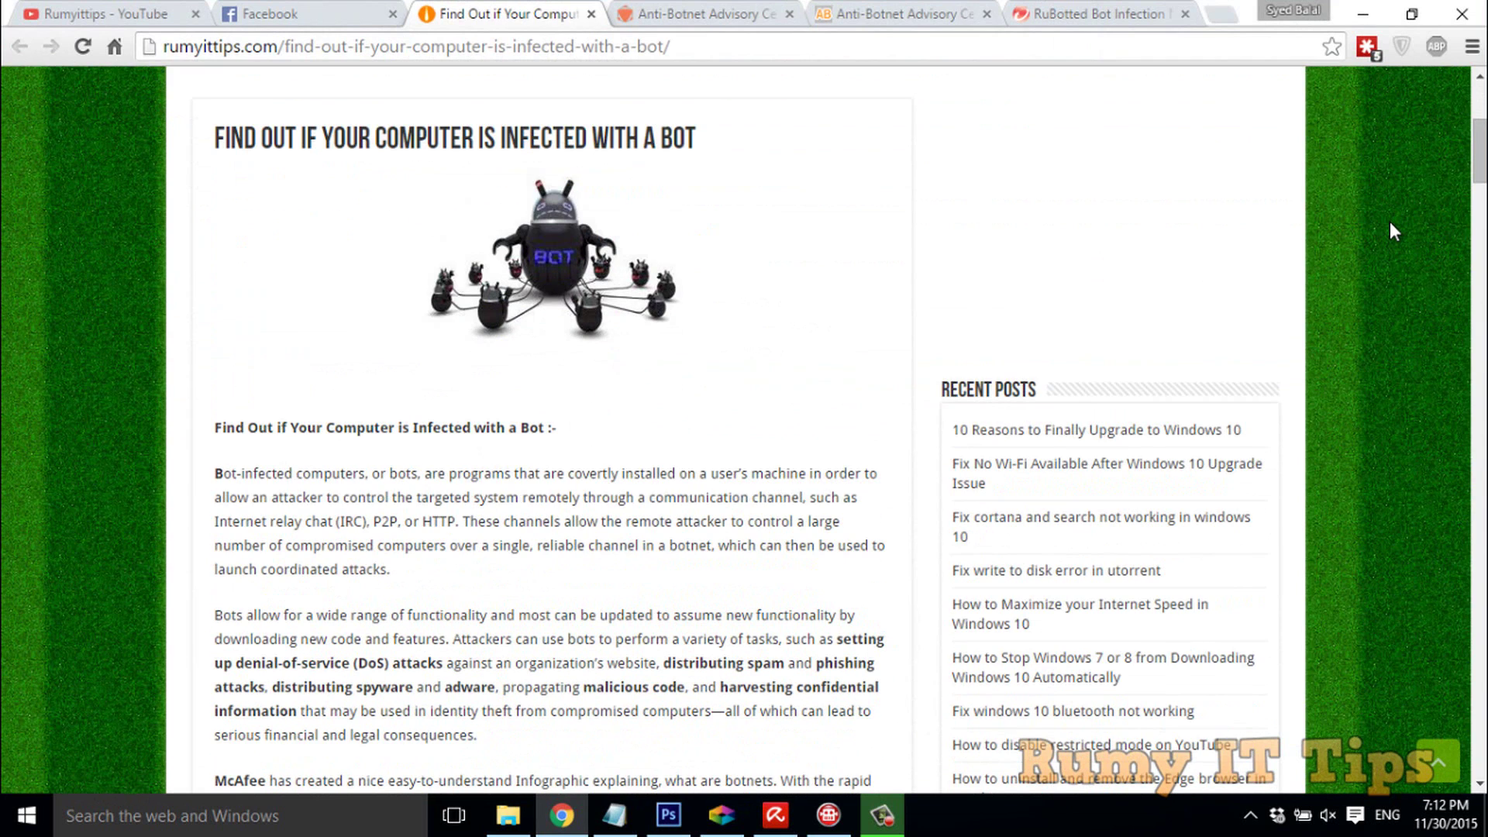
scroll(1394, 230, "down", 1)
scroll(1394, 231, "down", 3)
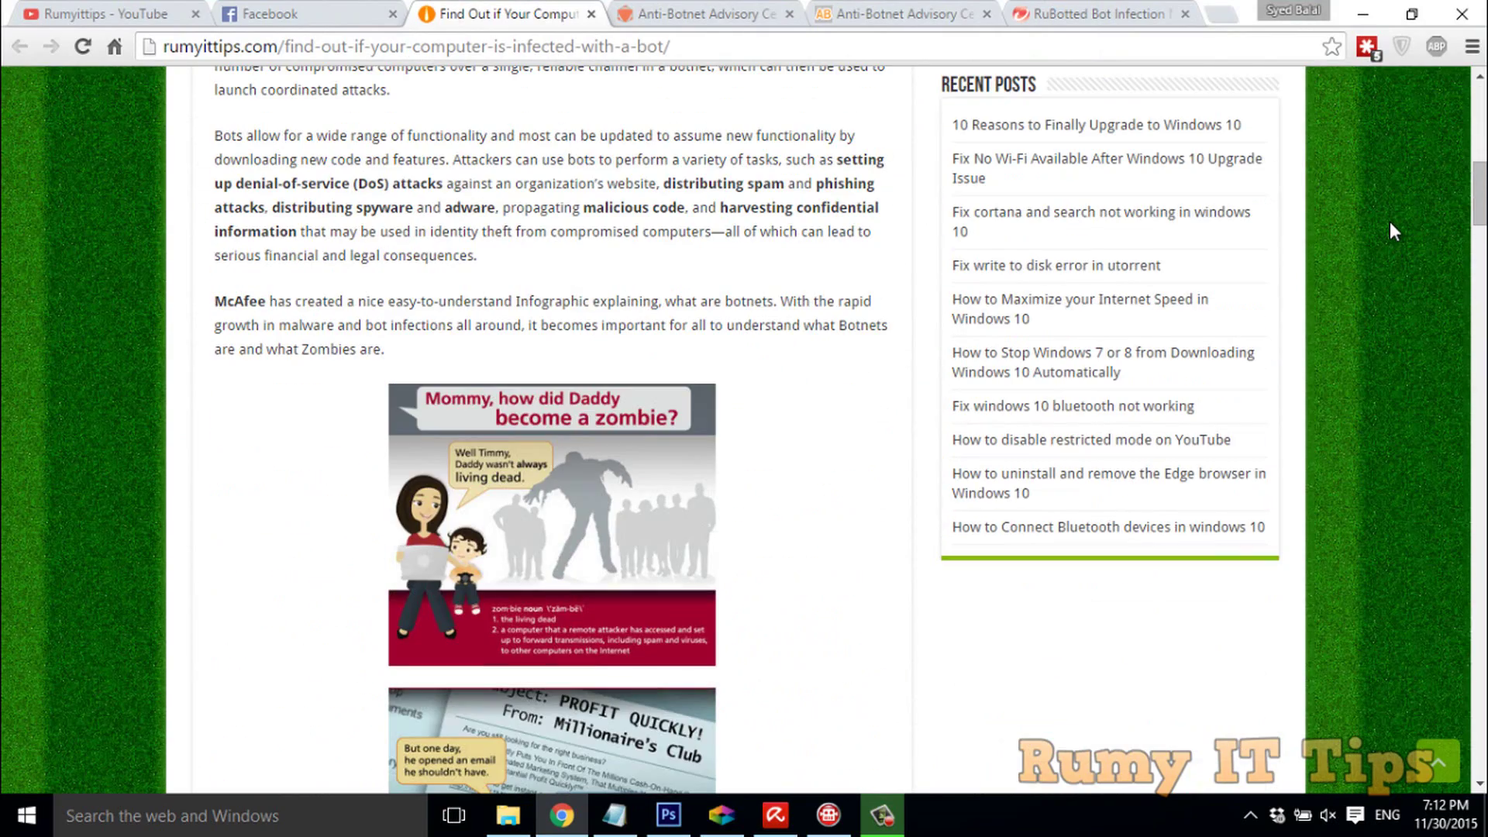
scroll(1389, 231, "down", 1)
scroll(1389, 231, "down", 1)
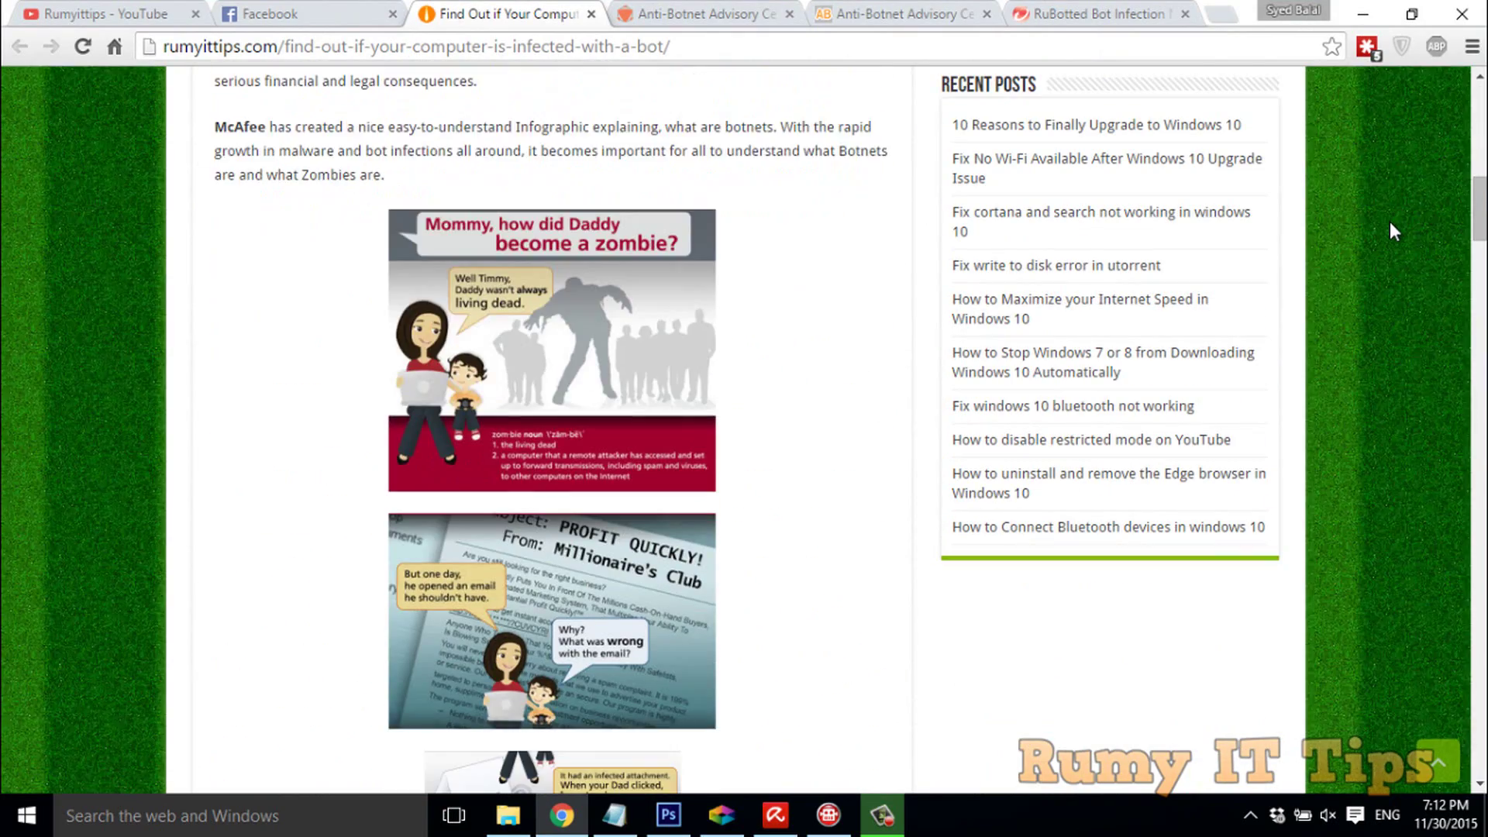
scroll(1389, 231, "down", 1)
scroll(1390, 223, "down", 2)
scroll(1390, 223, "down", 1)
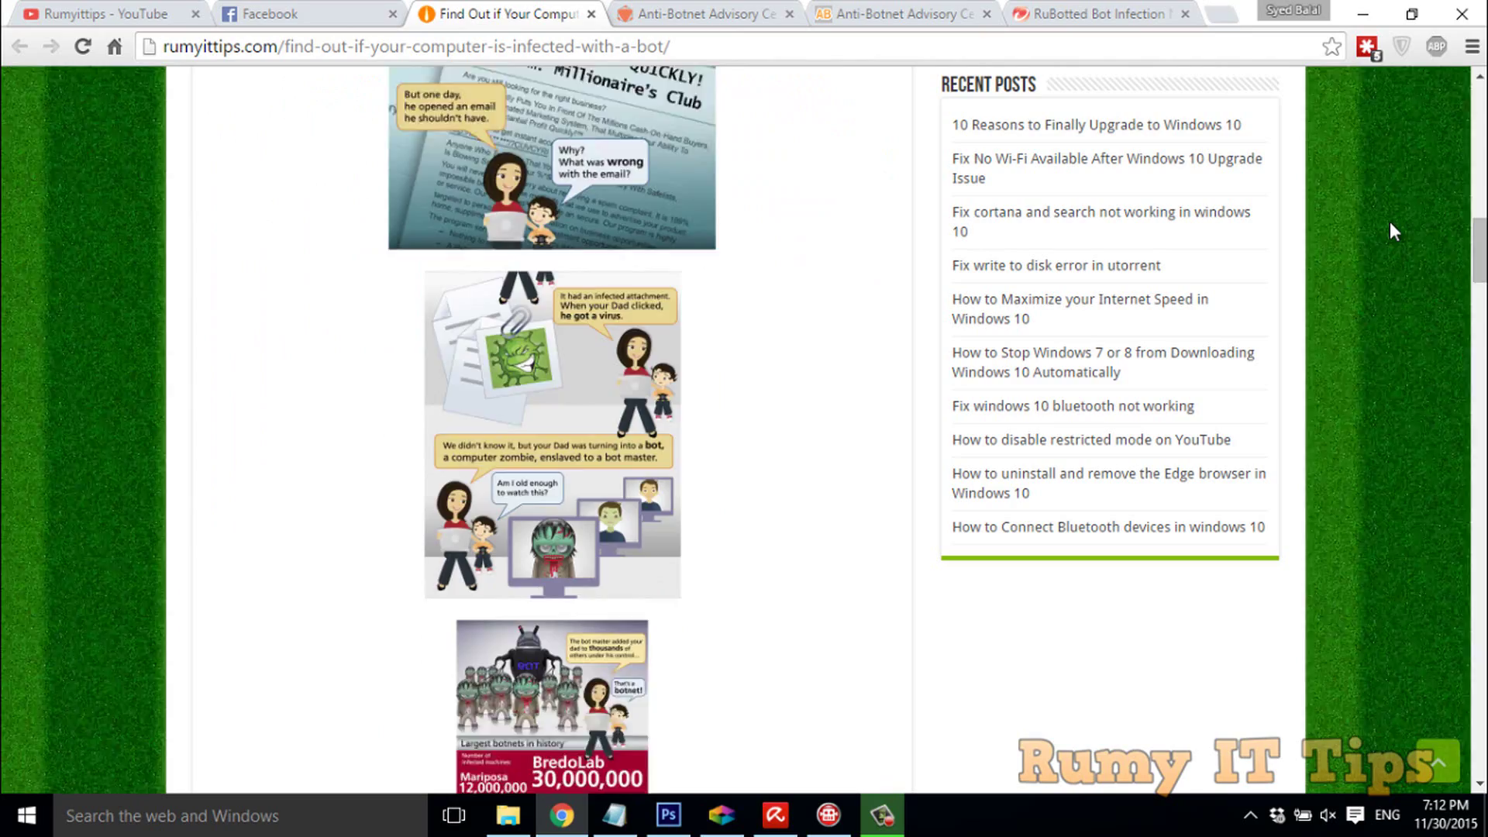
scroll(1391, 223, "down", 3)
scroll(1391, 231, "down", 3)
scroll(1391, 230, "down", 2)
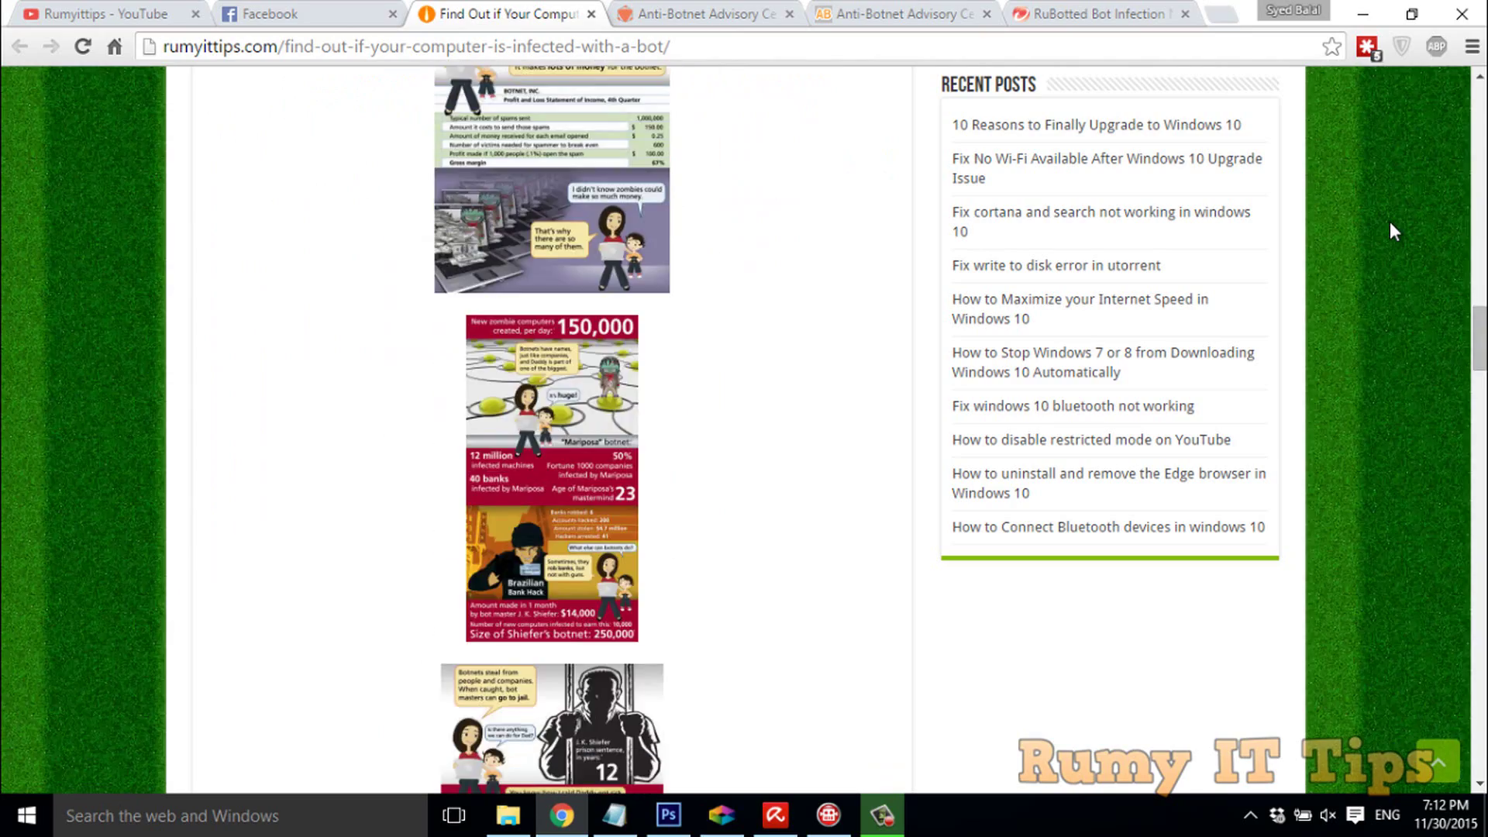
scroll(1391, 231, "down", 2)
scroll(1392, 230, "down", 5)
scroll(1392, 231, "down", 2)
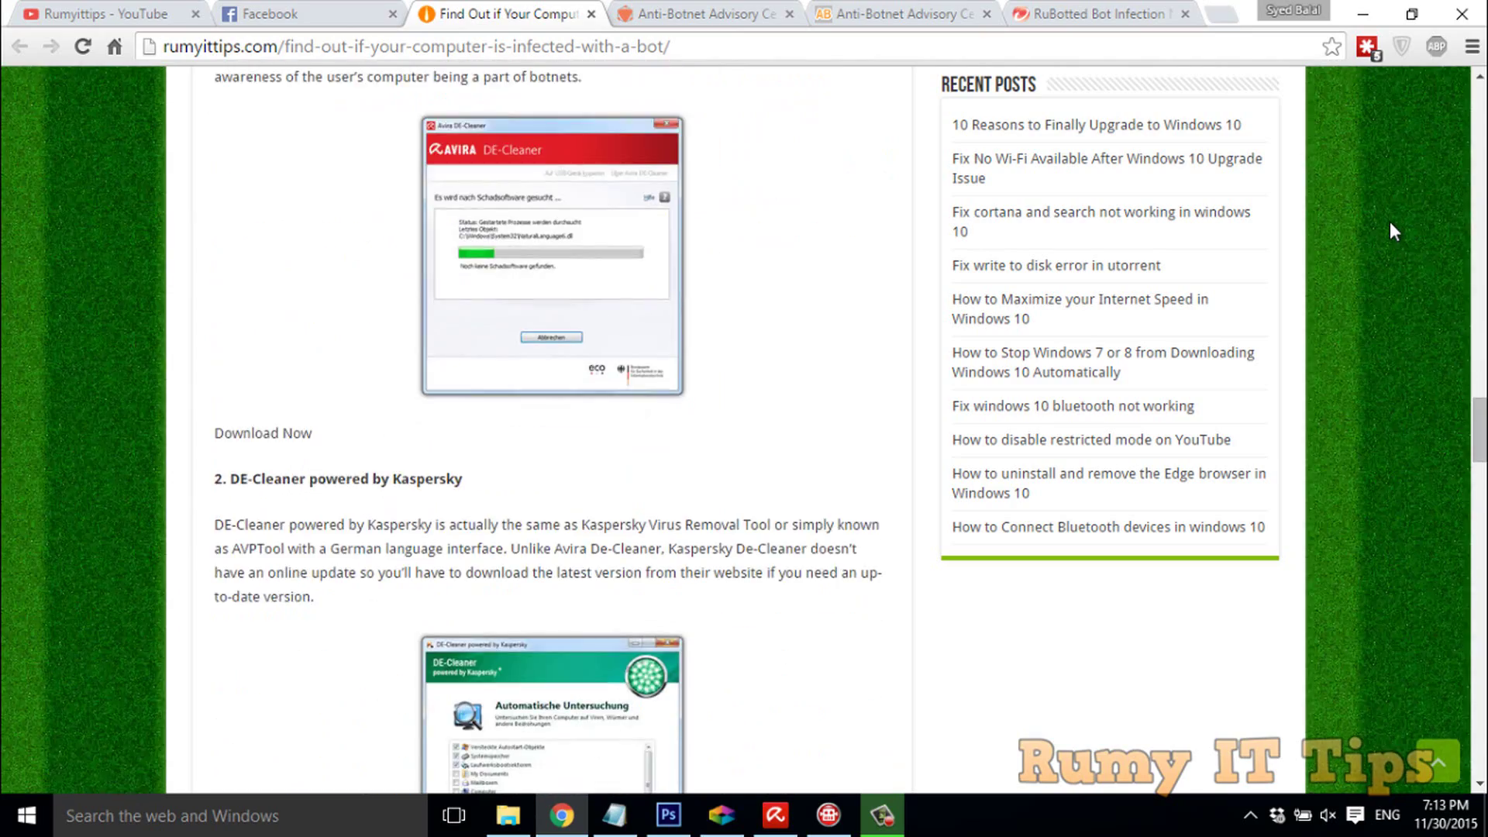
scroll(1392, 231, "down", 4)
scroll(1391, 232, "down", 6)
scroll(1392, 230, "down", 2)
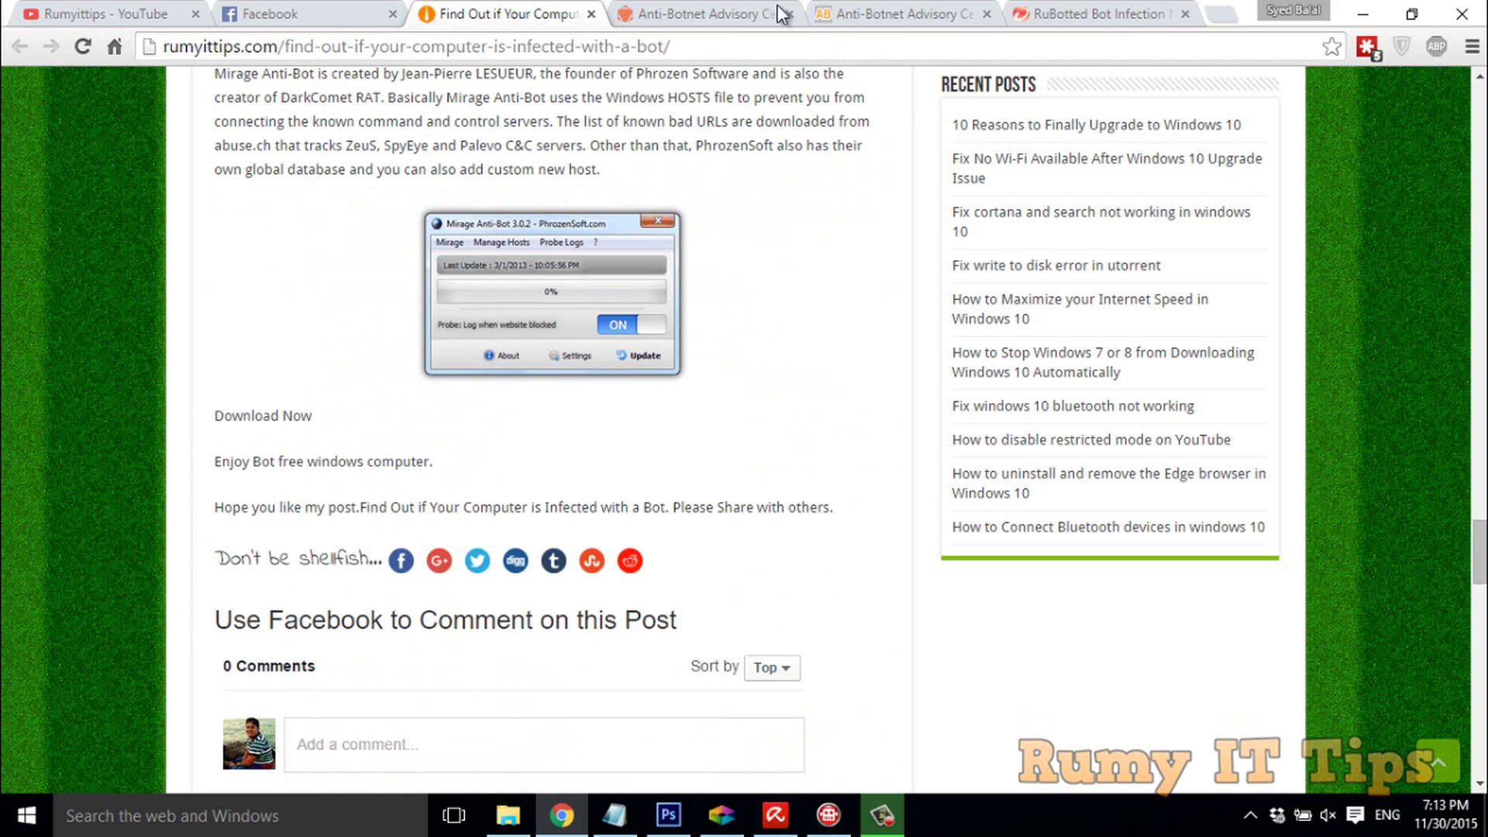
Step: Go to botfrei.de's Clean section and open its EU-Cleaner topic page
left_click(709, 13)
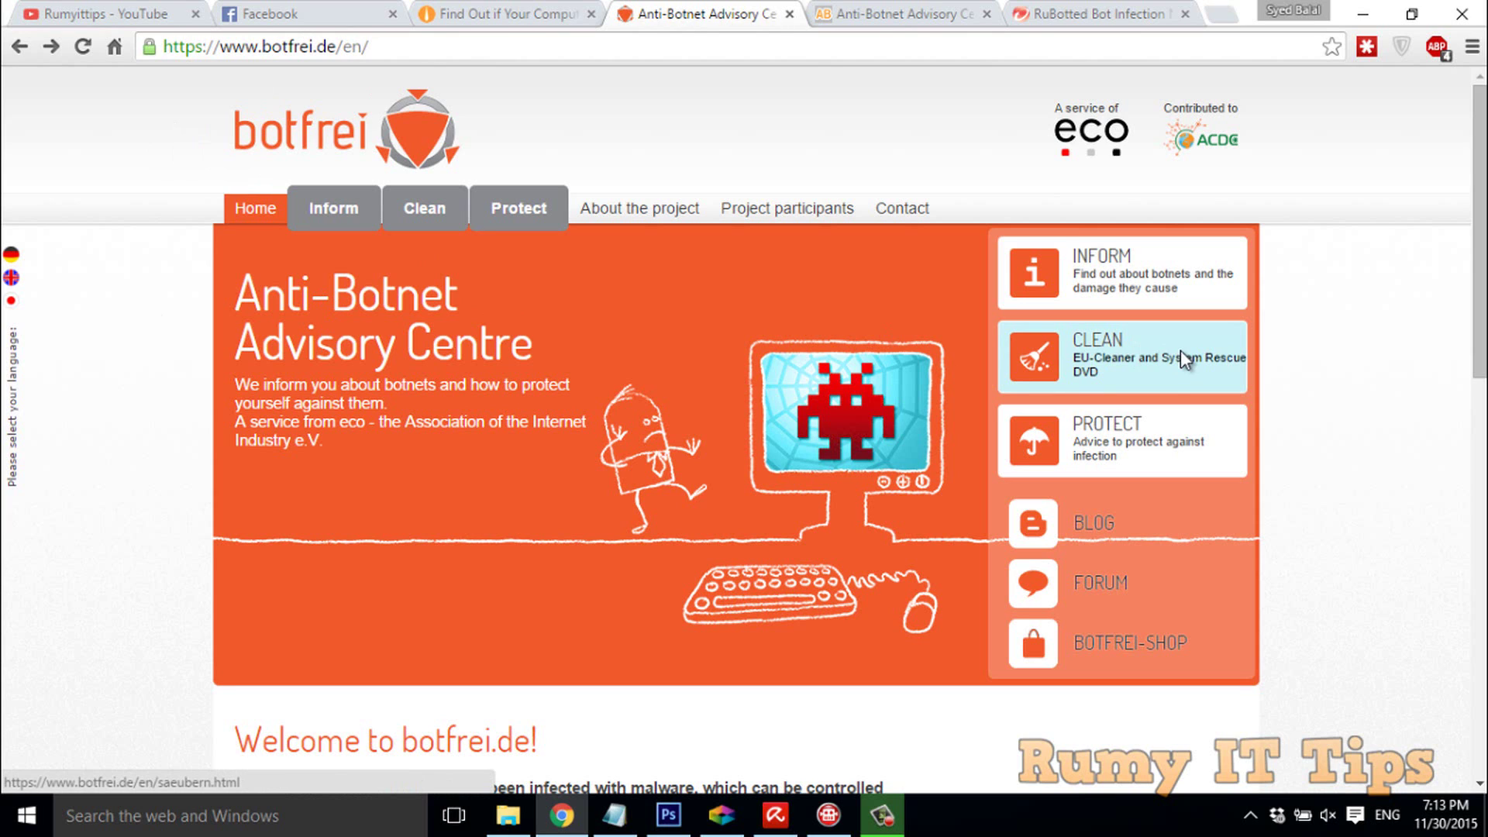
left_click(1180, 355)
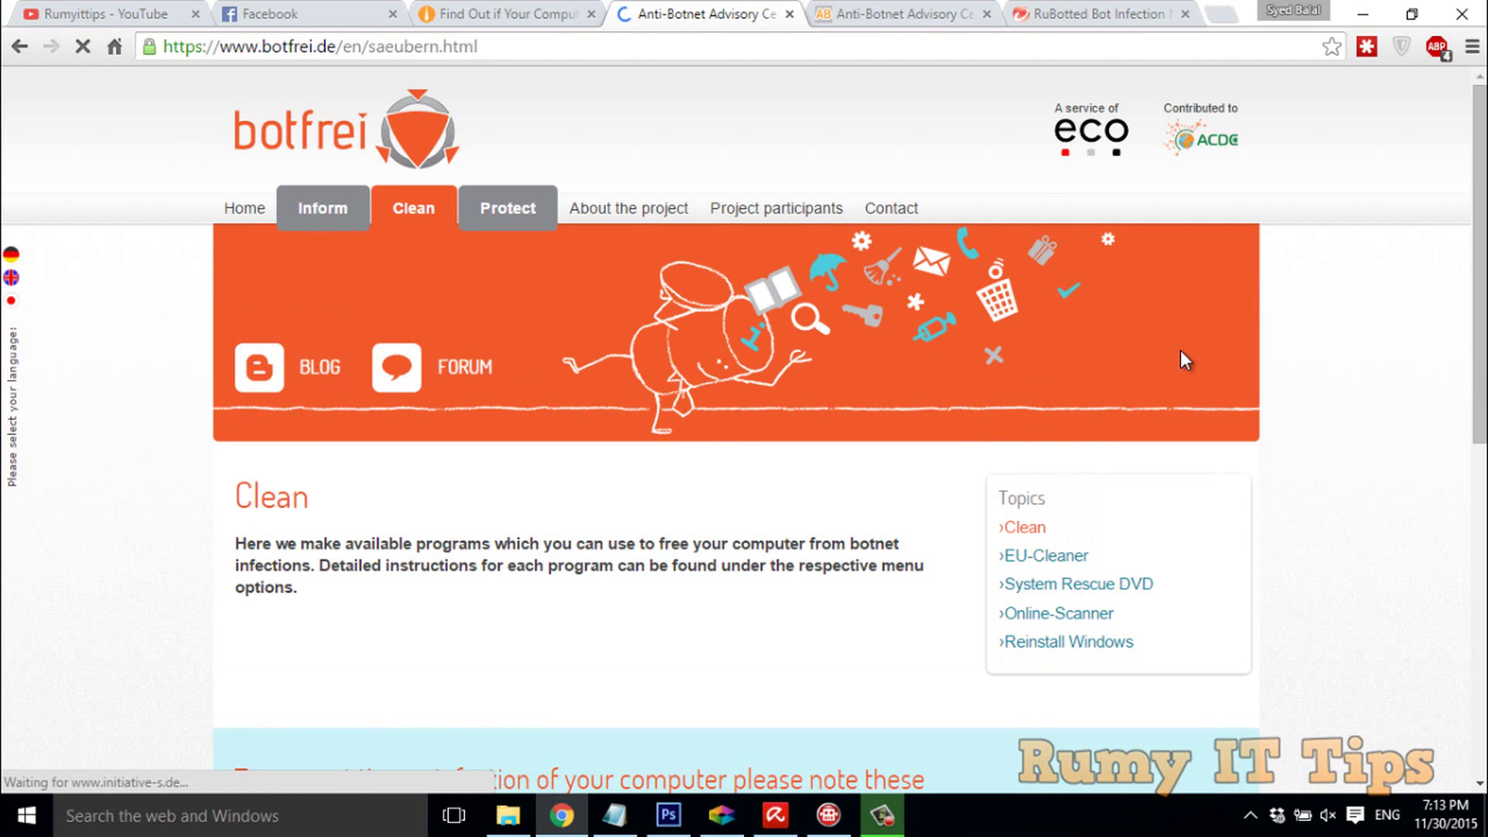
left_click(1081, 564)
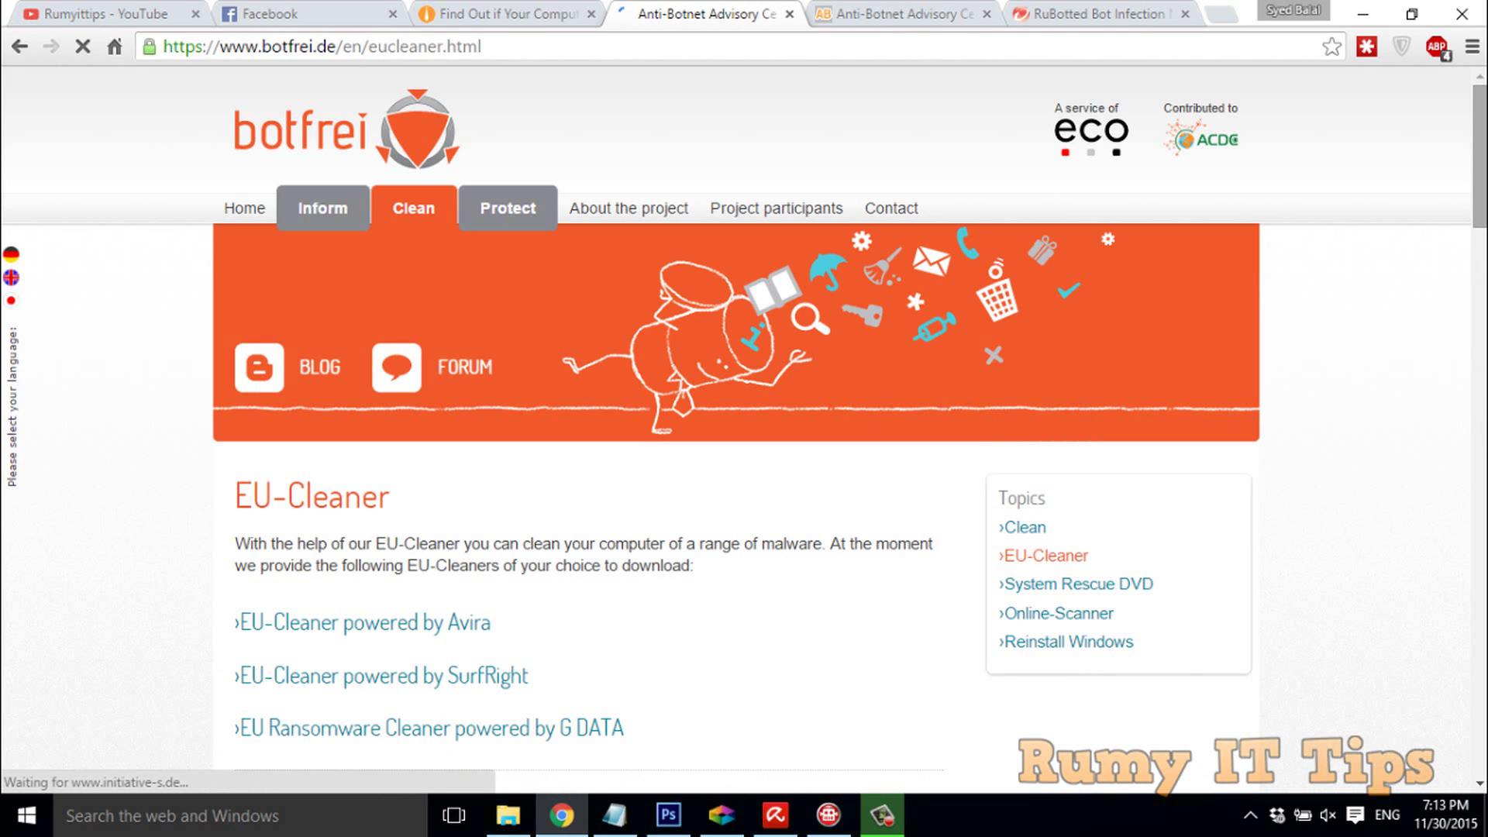
scroll(1348, 170, "down", 2)
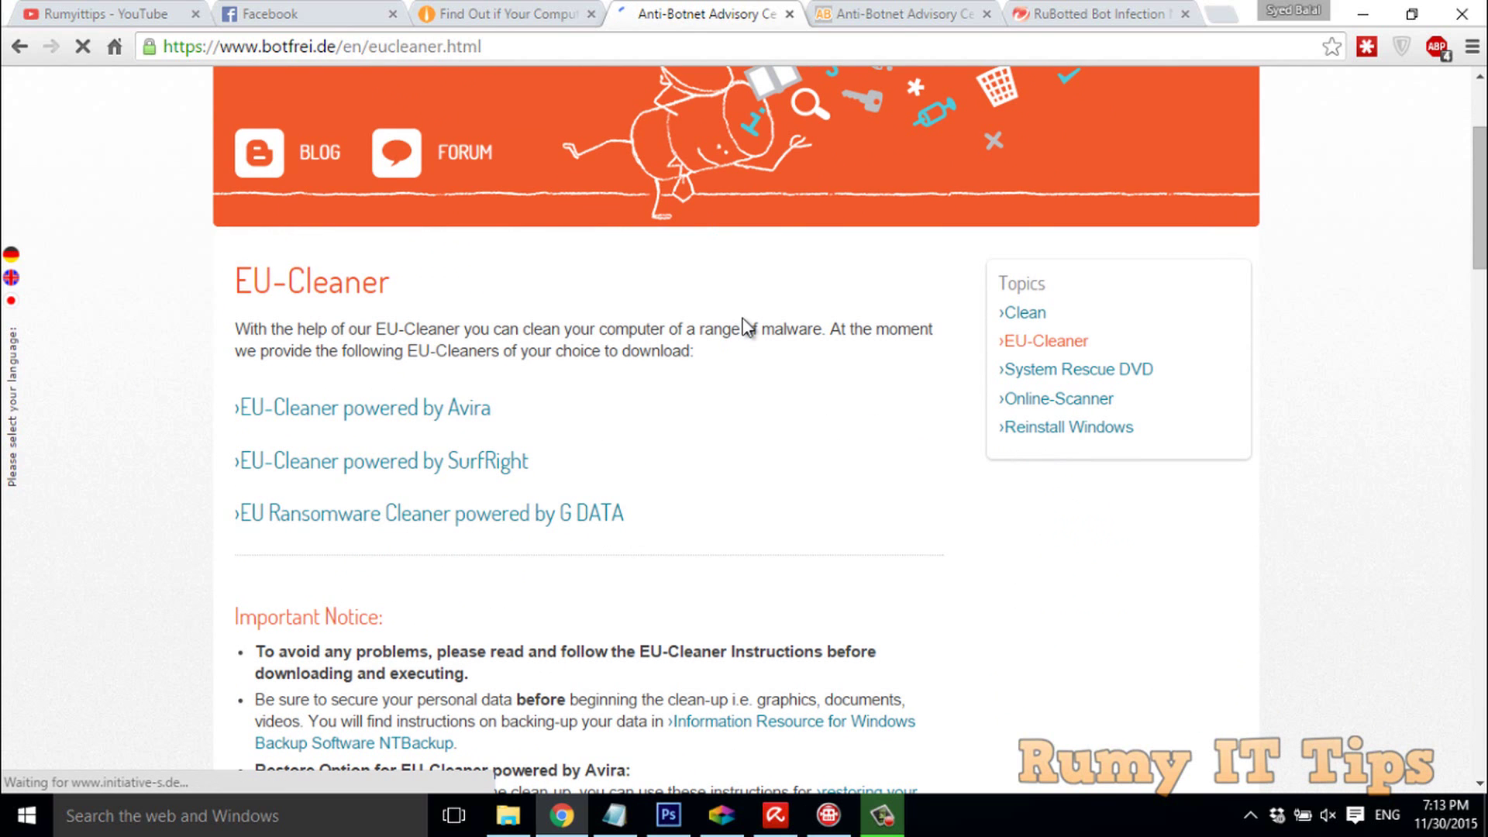
left_click(893, 17)
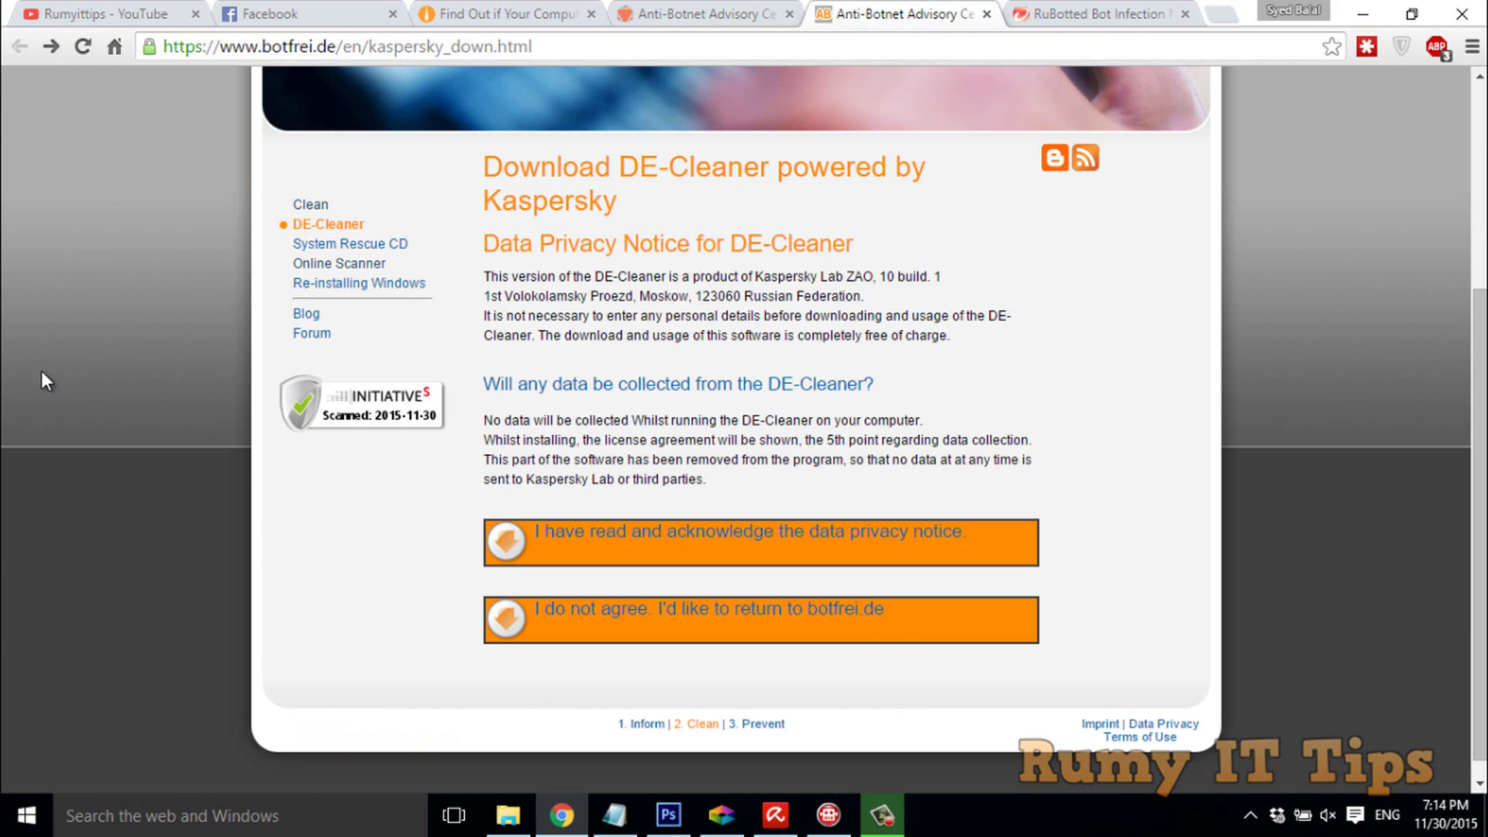
scroll(41, 372, "up", 1)
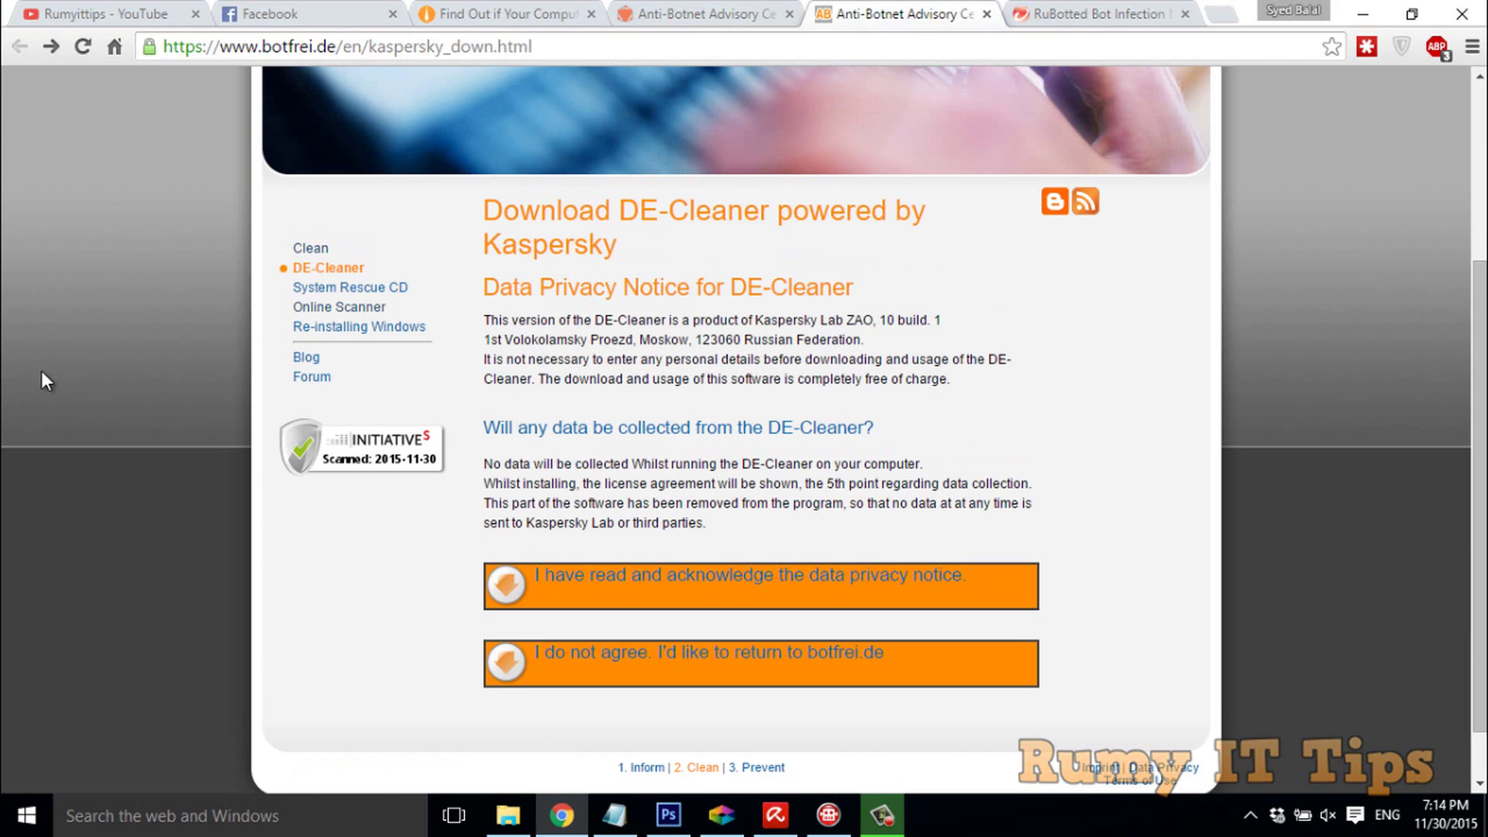
scroll(40, 373, "up", 3)
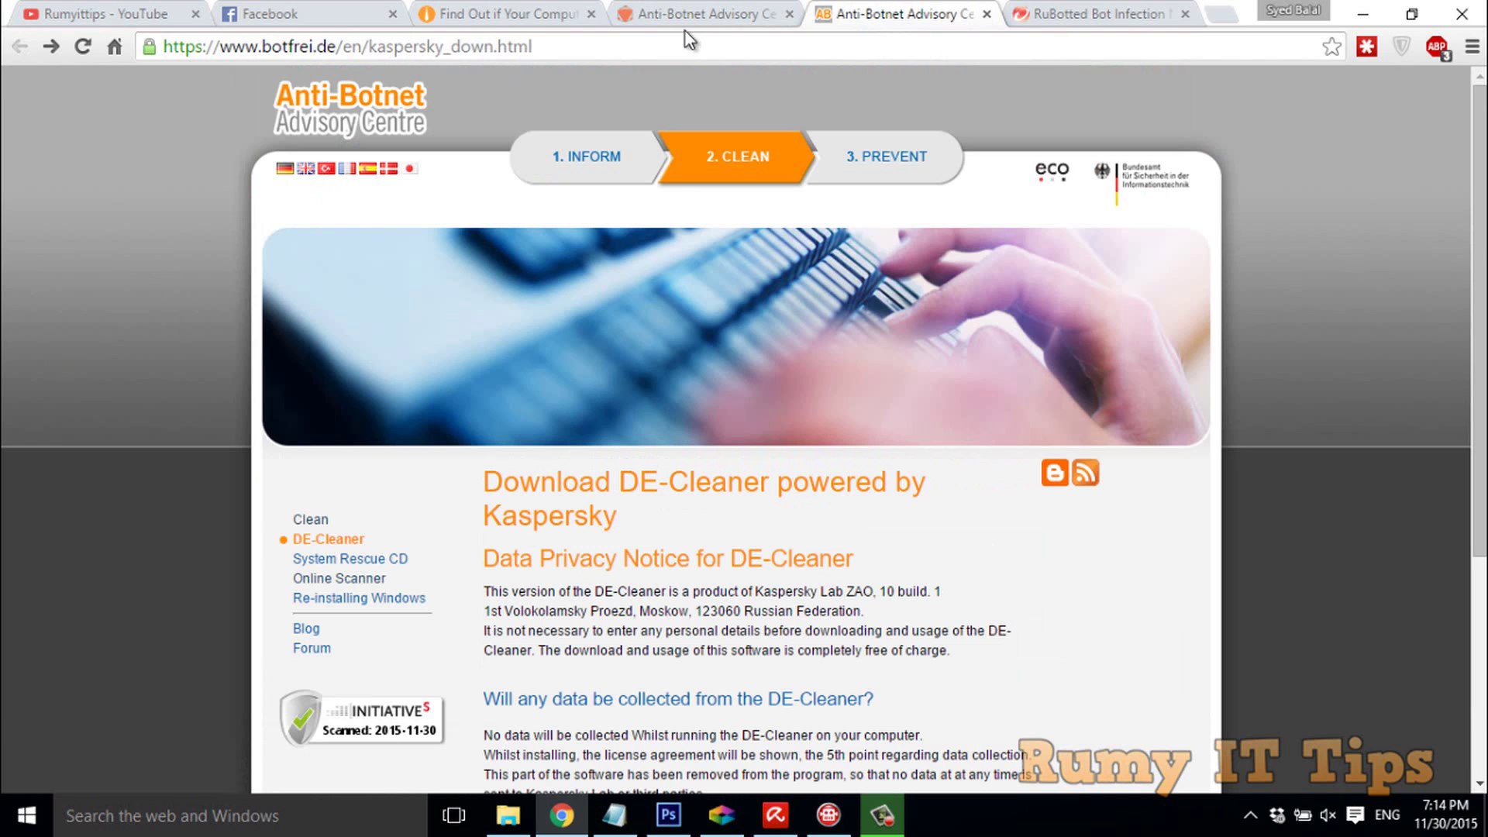
left_click(1064, 7)
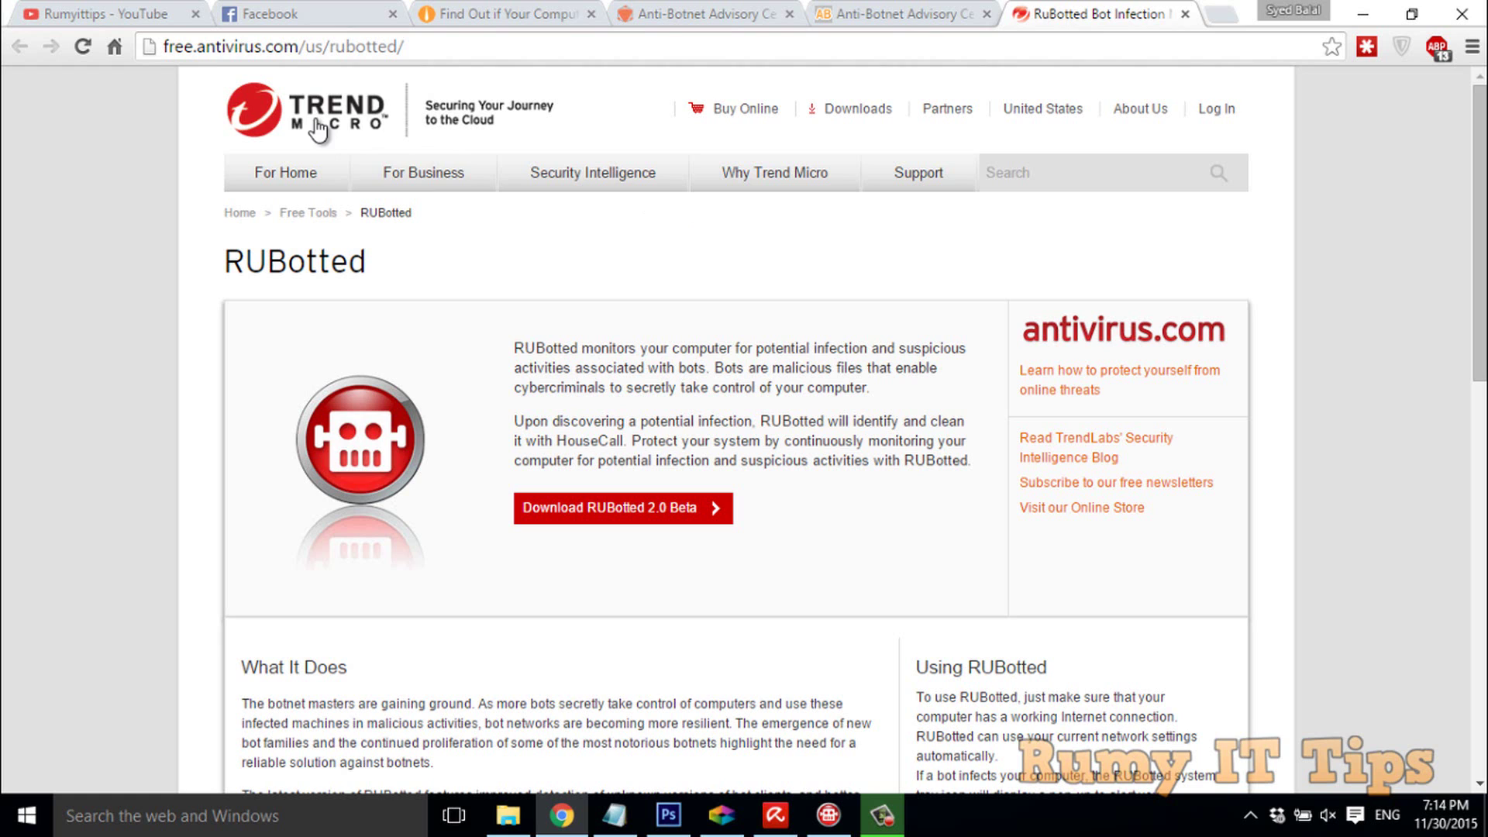
left_click(674, 7)
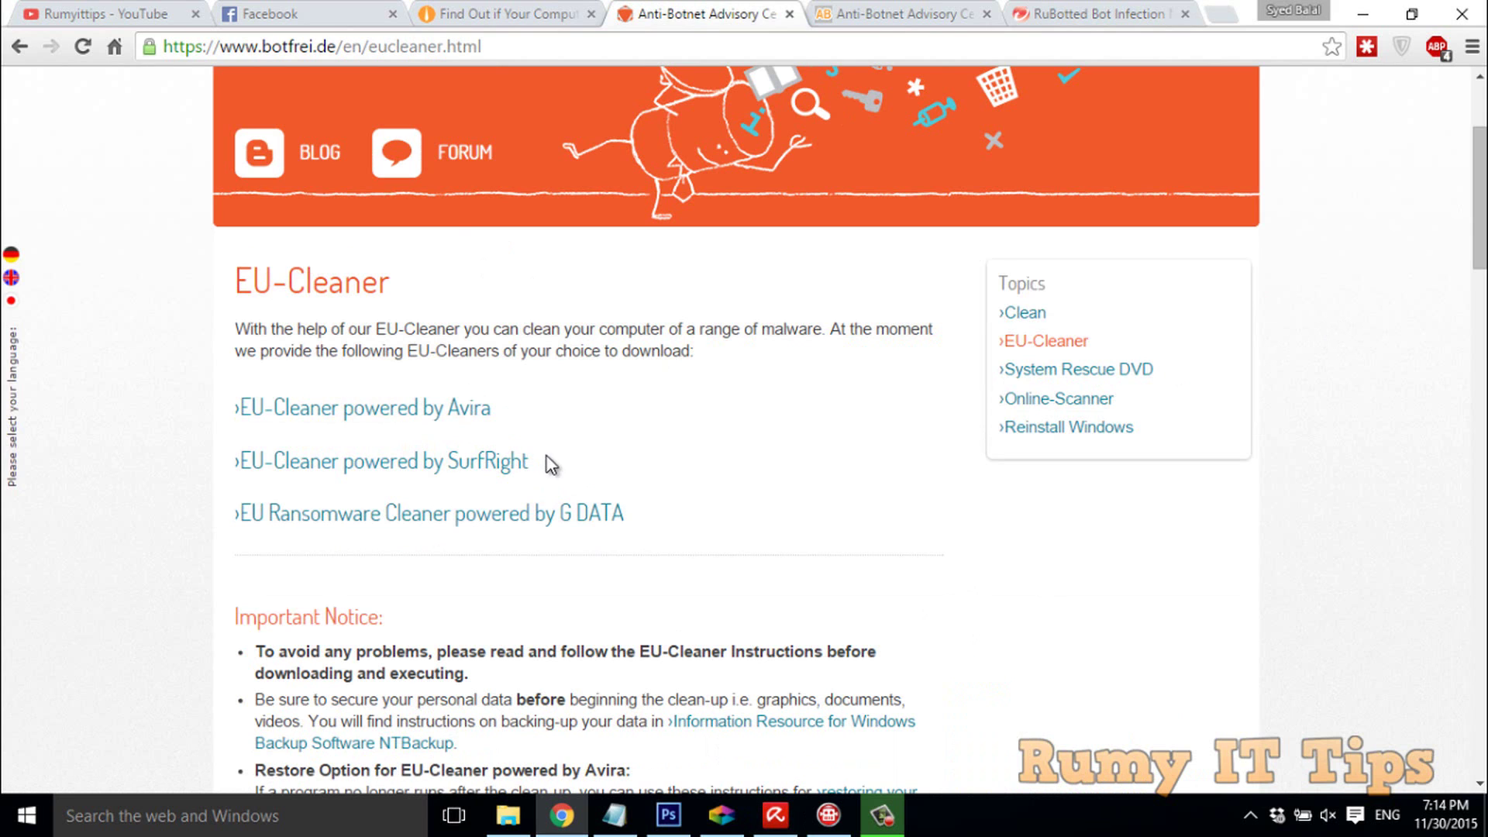
Step: Bring up the Avira EU-Cleaner scan window showing 2 threats and minimize Chrome
left_click(393, 409)
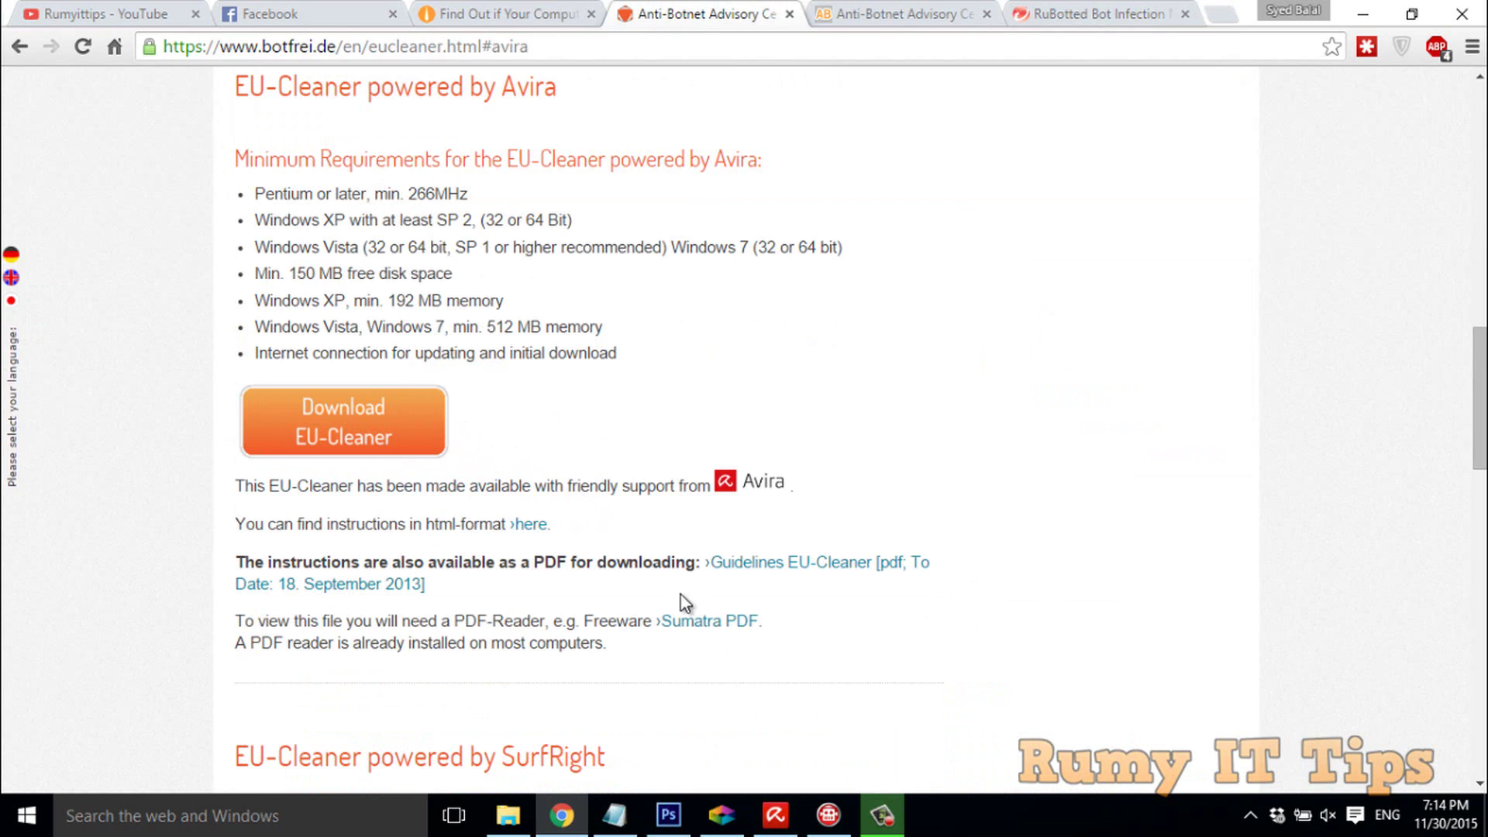
left_click(776, 816)
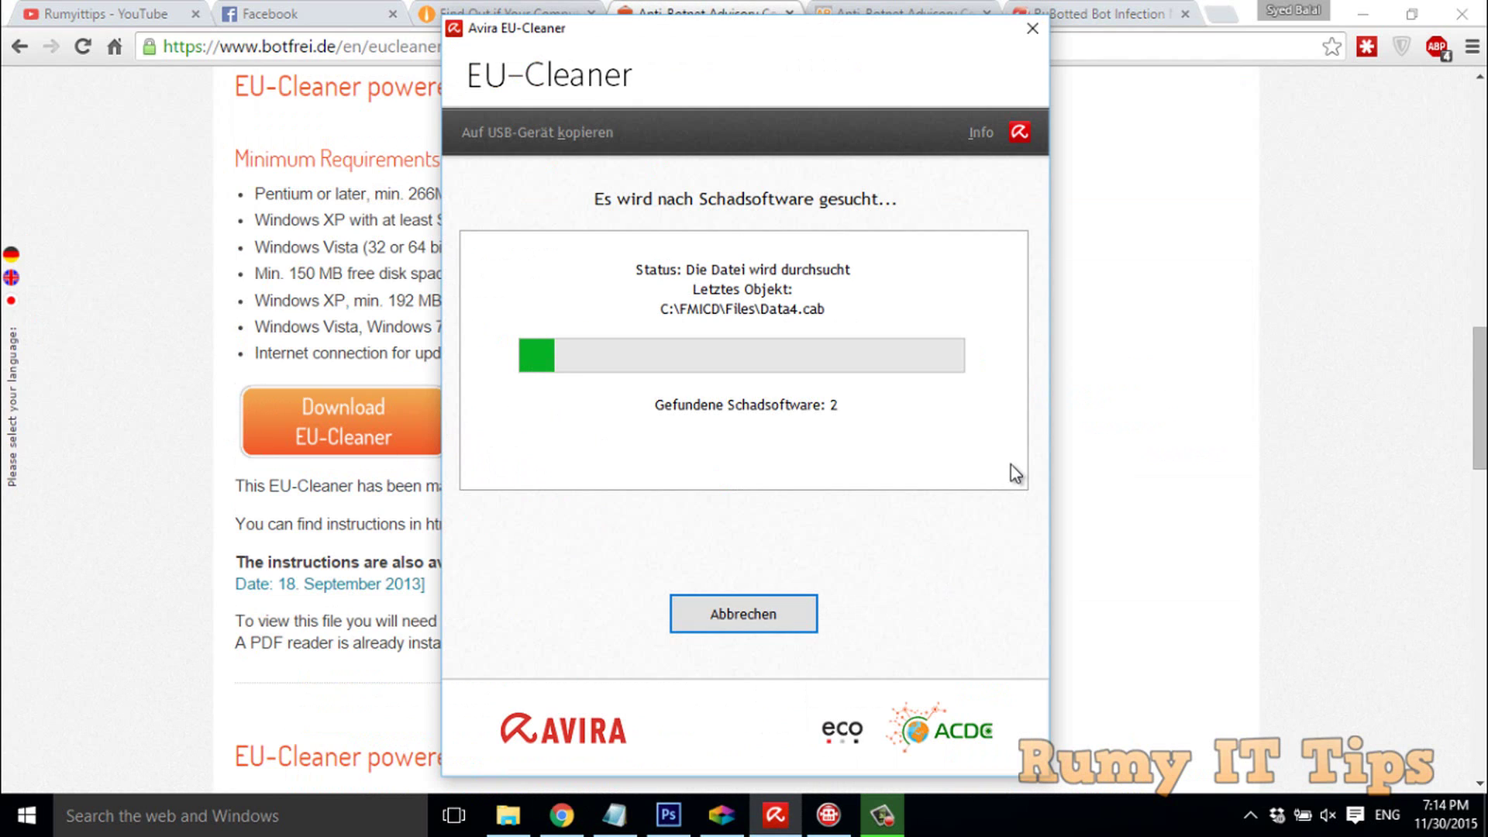
left_click(1361, 14)
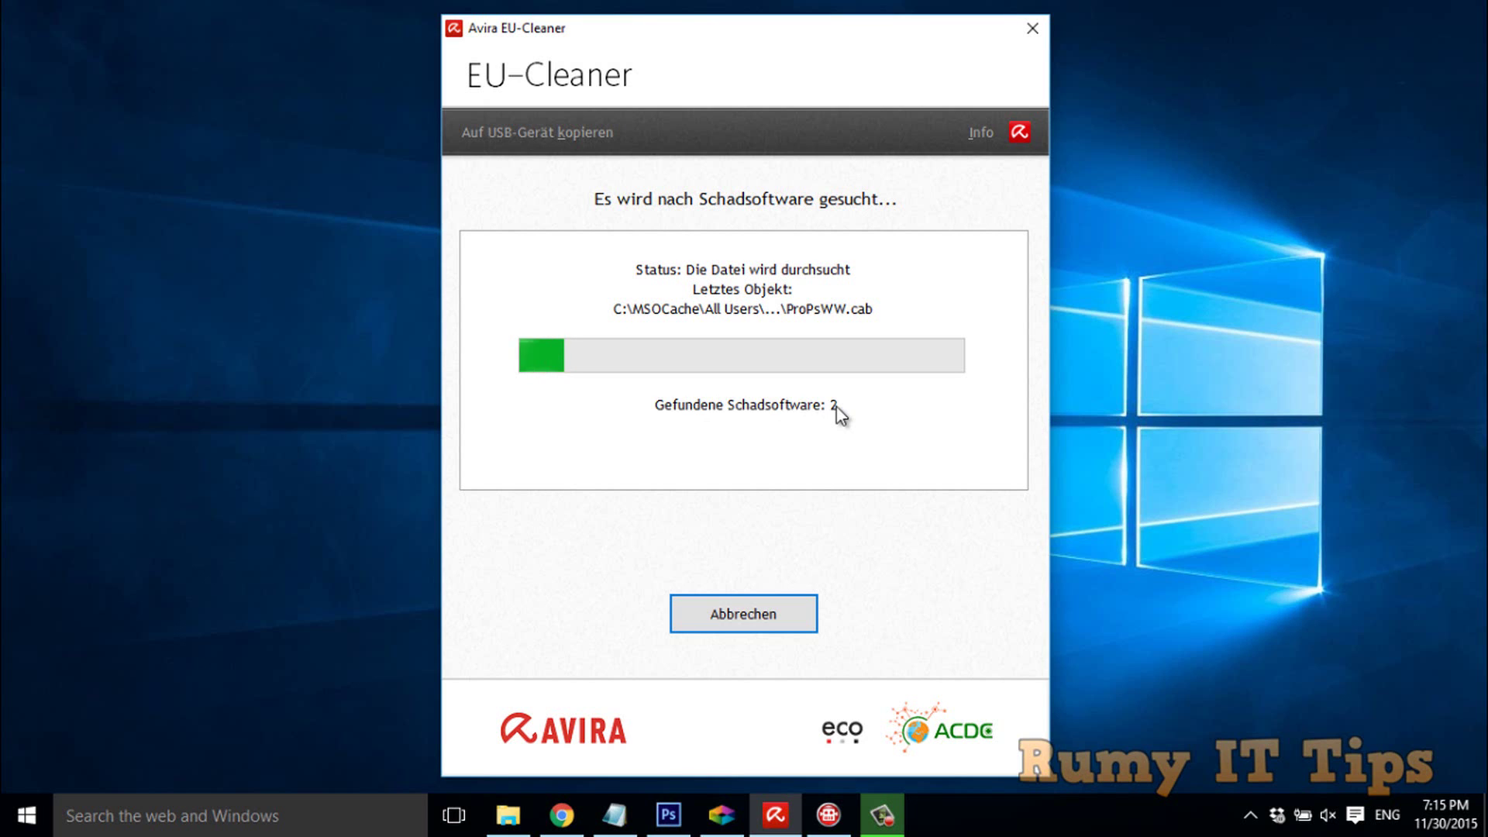
left_click(561, 814)
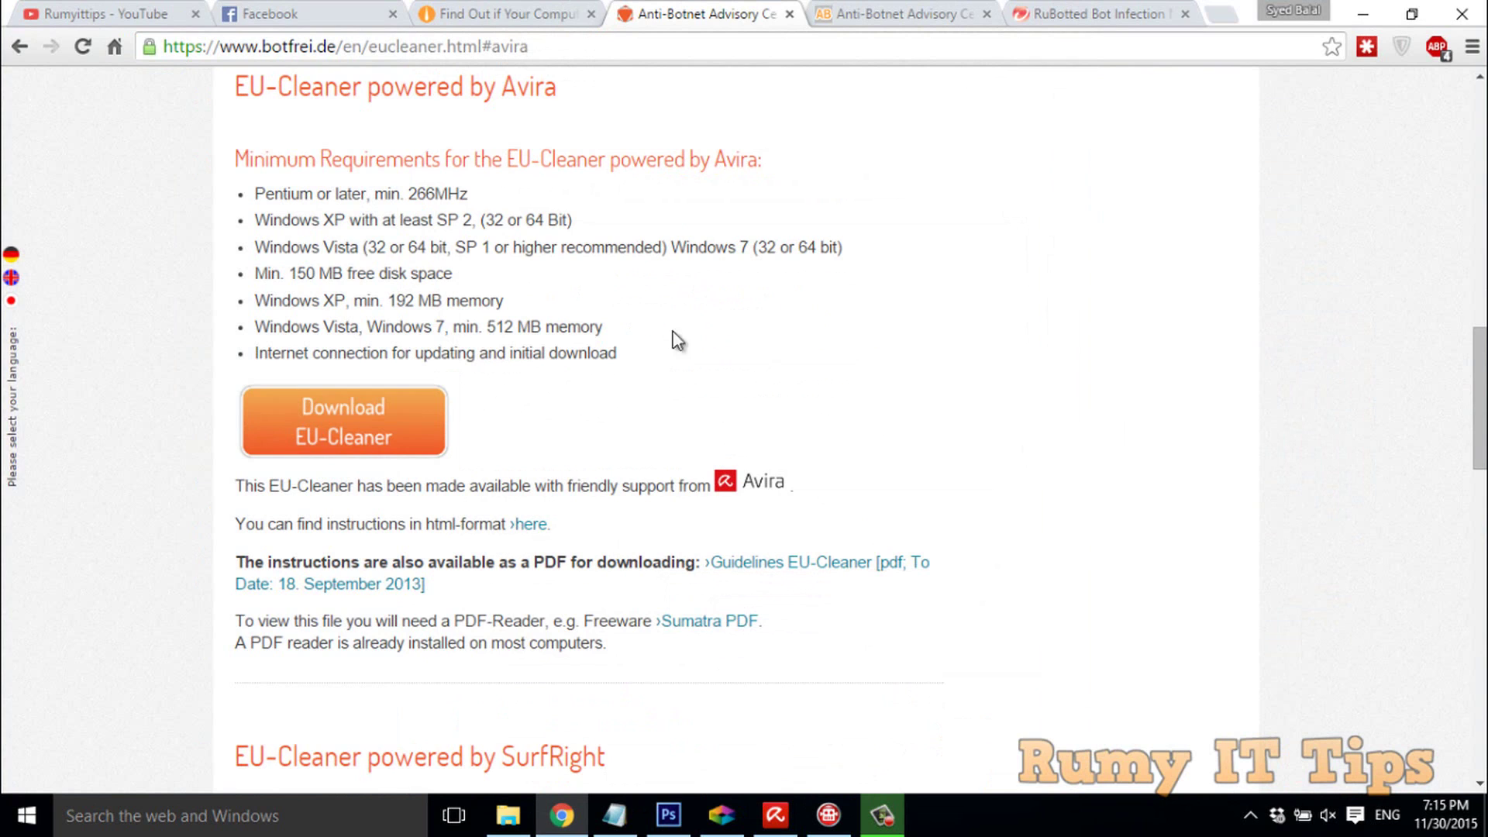
left_click_drag(1479, 396, 1480, 361)
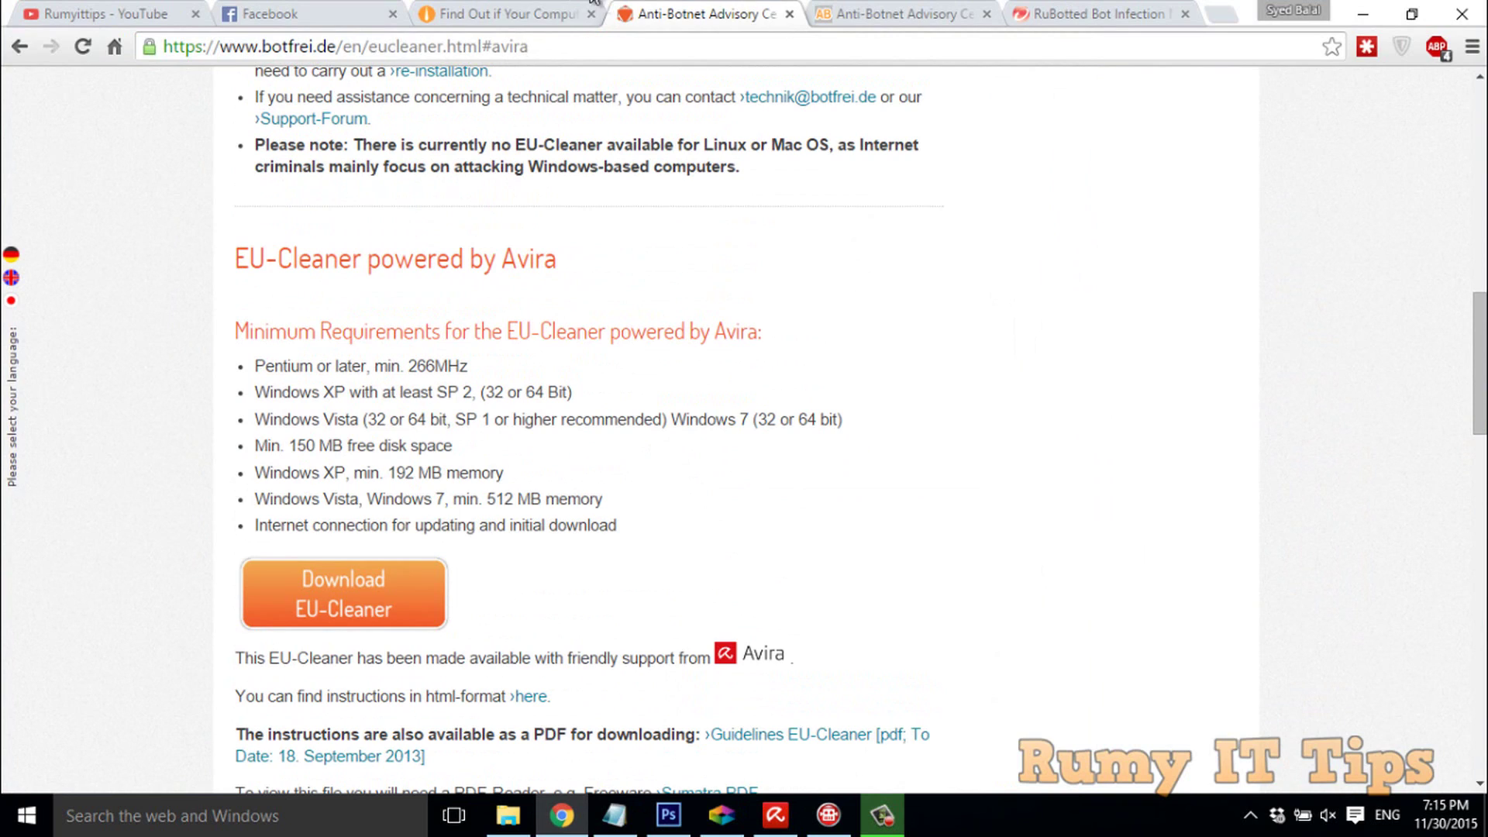
left_click(512, 14)
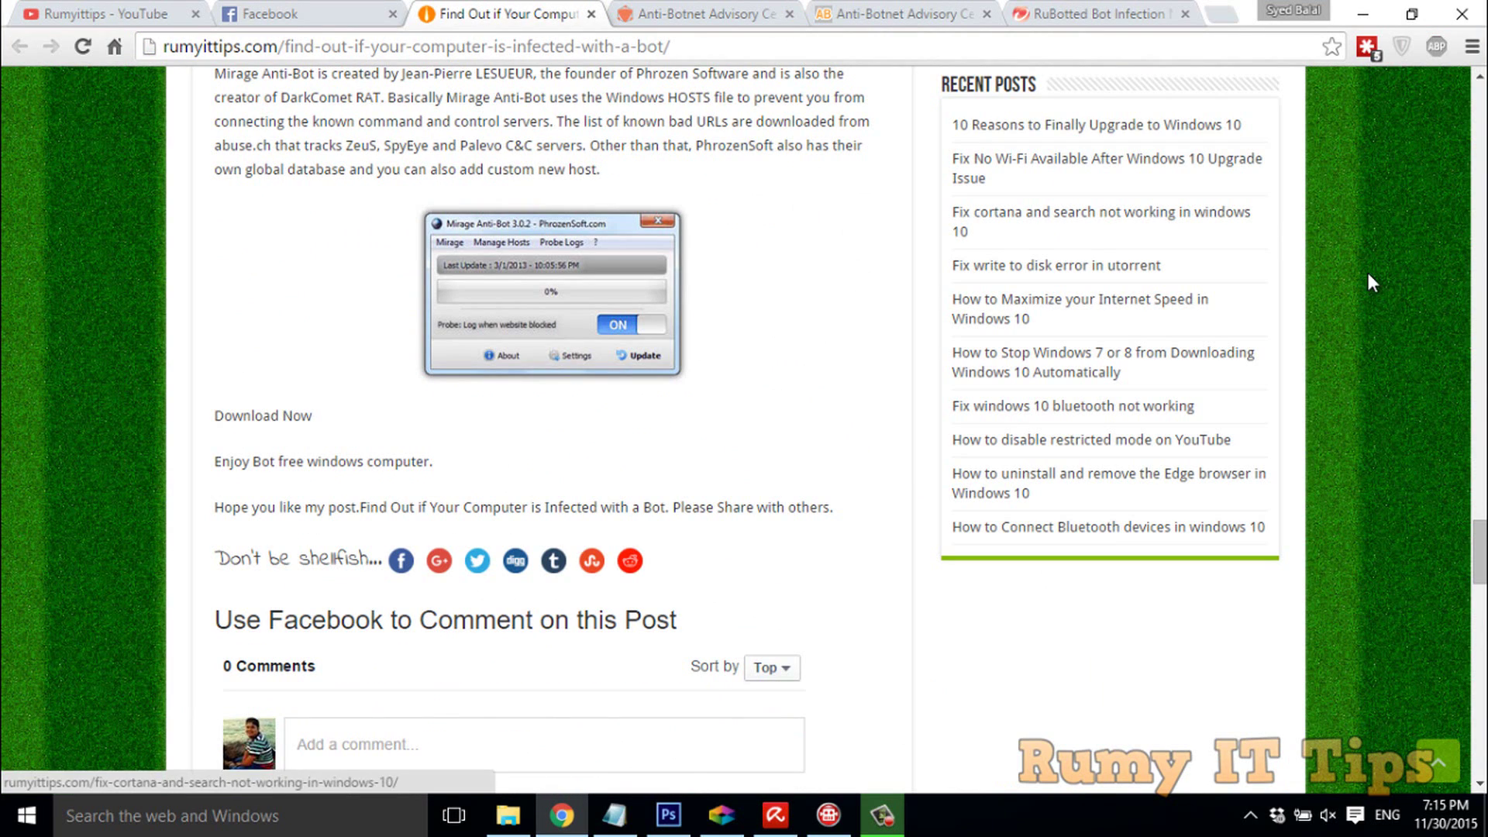
left_click_drag(1479, 553, 1479, 301)
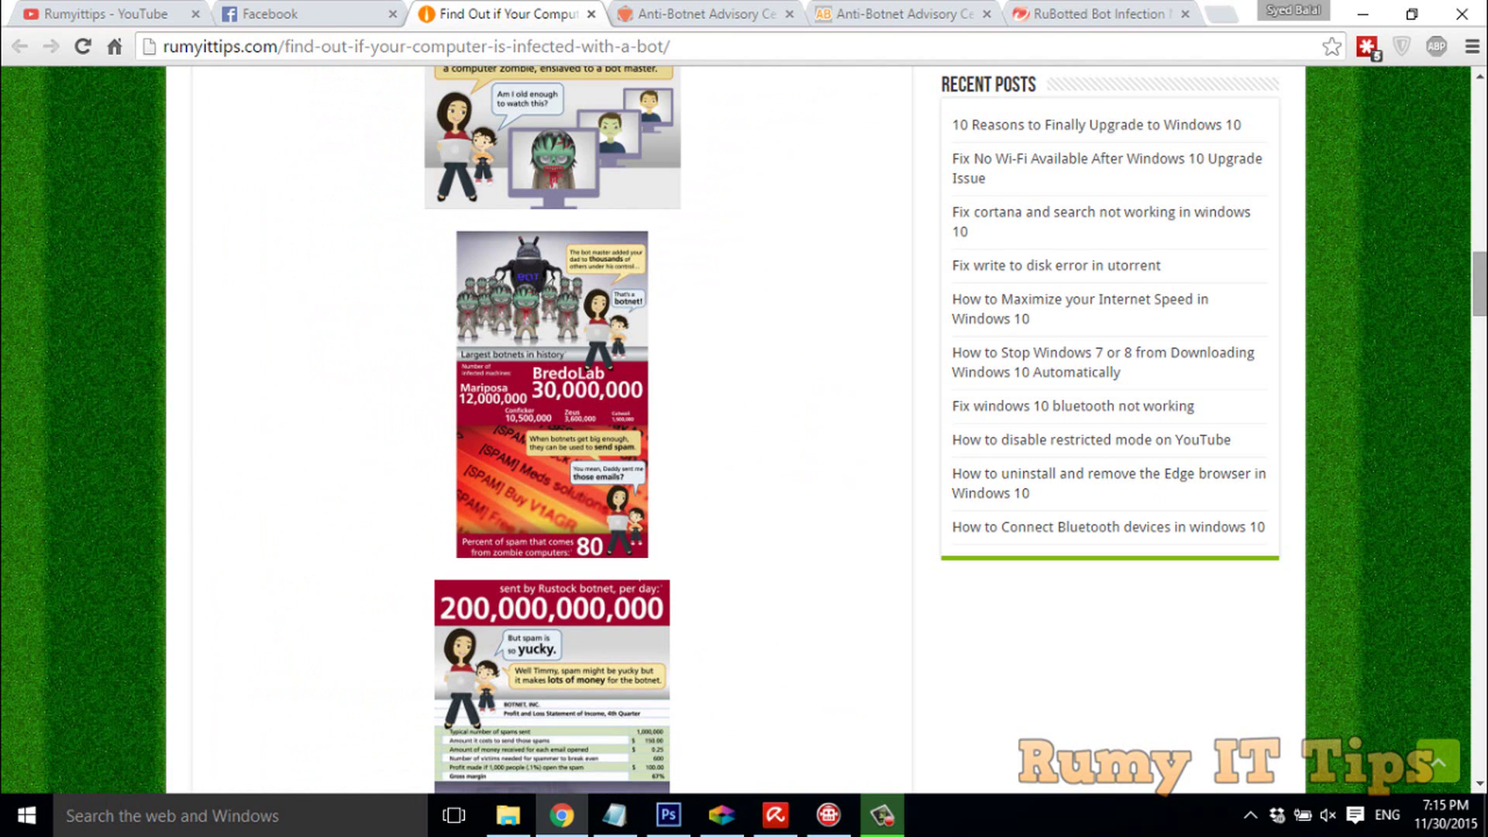
left_click(1367, 9)
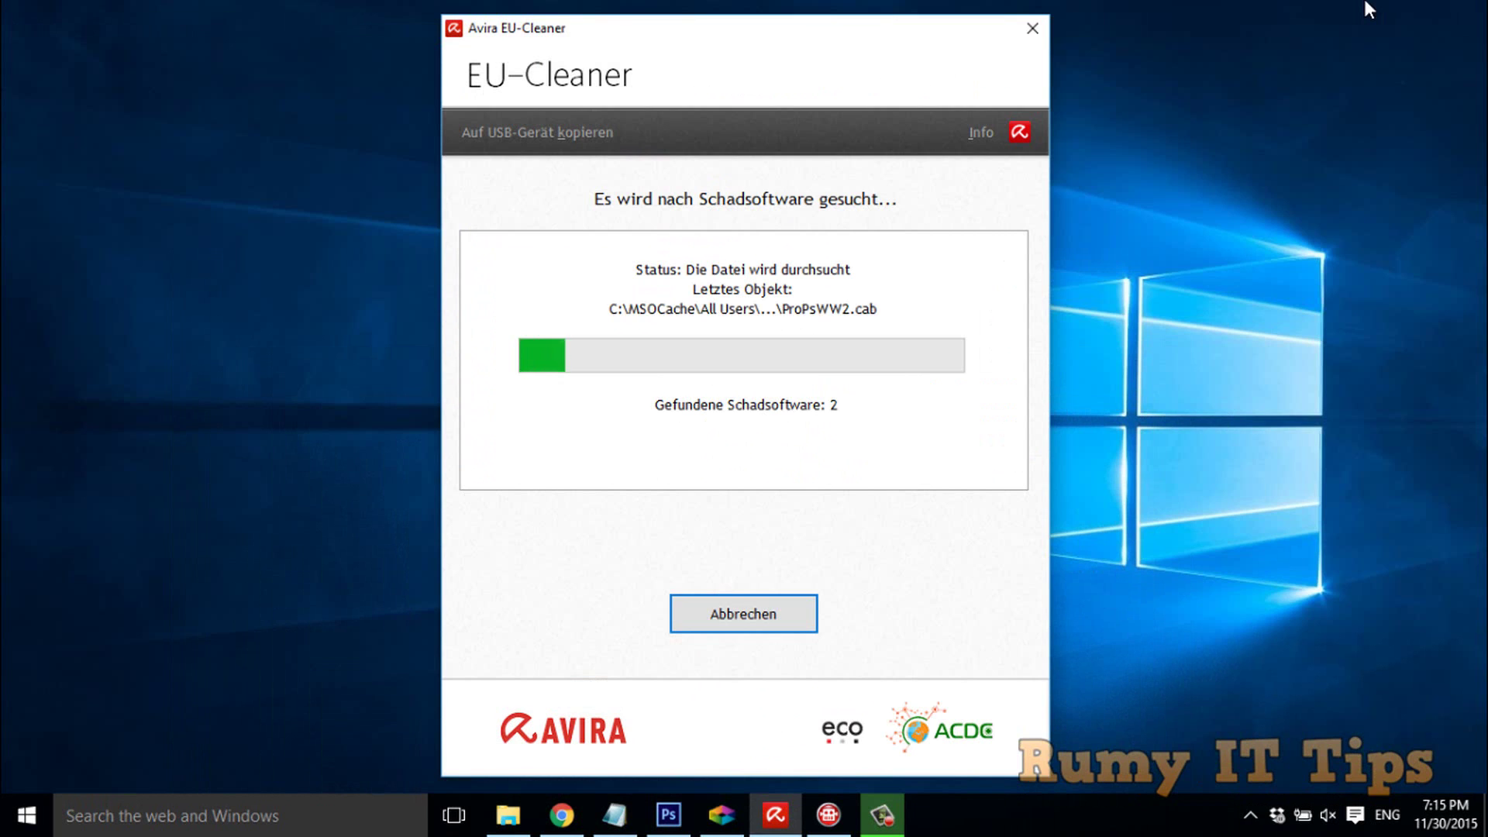